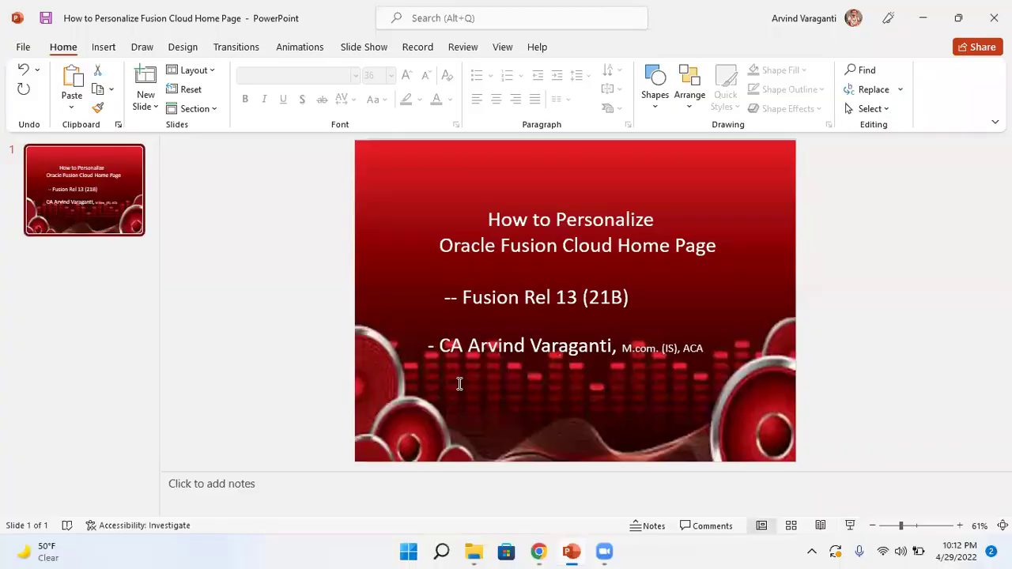
Maximize the landing-page browser, leave the theme unchanged, and start the ERP and SCM Cloud login.
{"action": "mouse_move", "coordinate": [538, 551]}
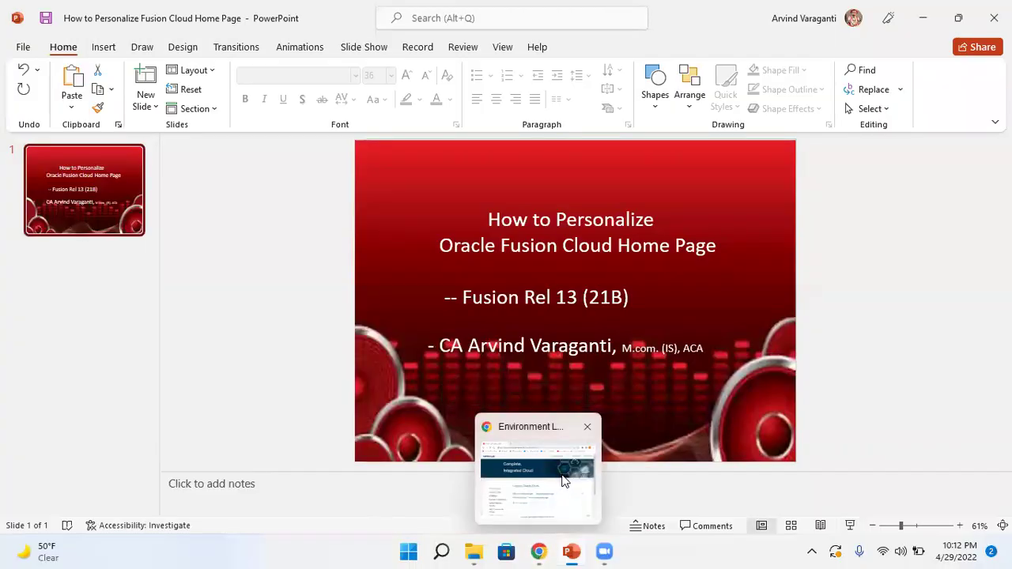
{"action": "left_click", "coordinate": [562, 479]}
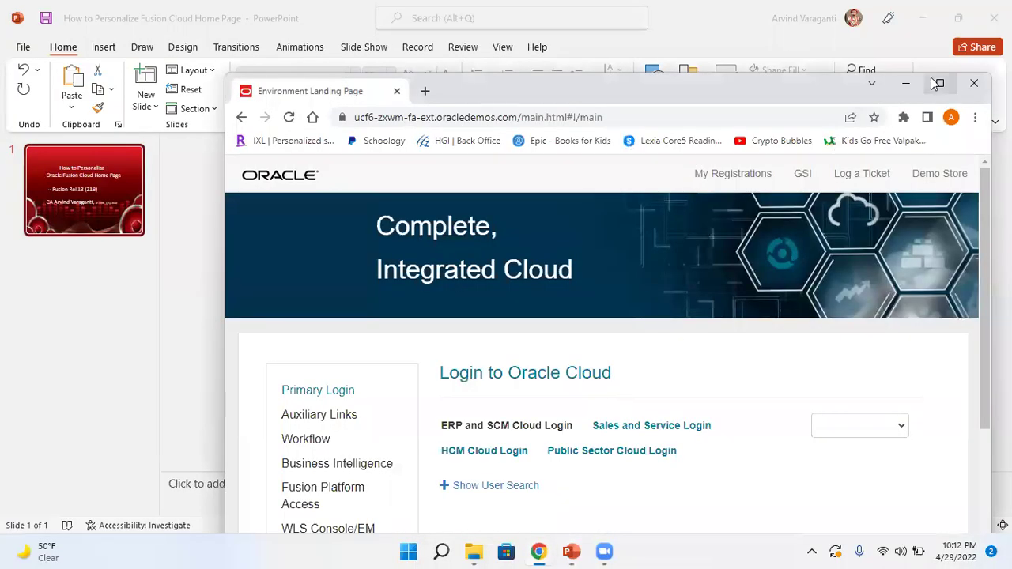
{"action": "left_click", "coordinate": [946, 86]}
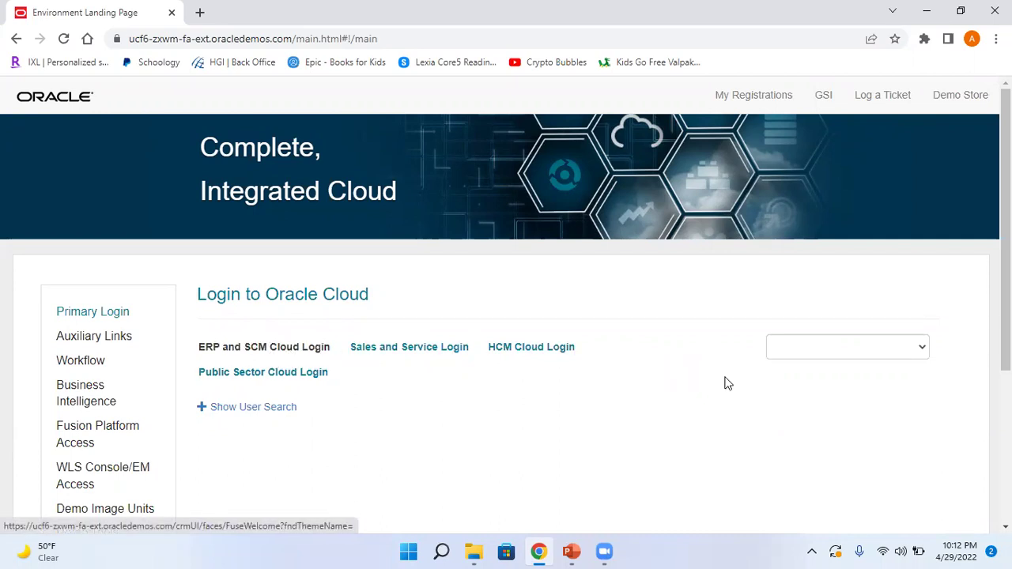
{"action": "left_click", "coordinate": [922, 348]}
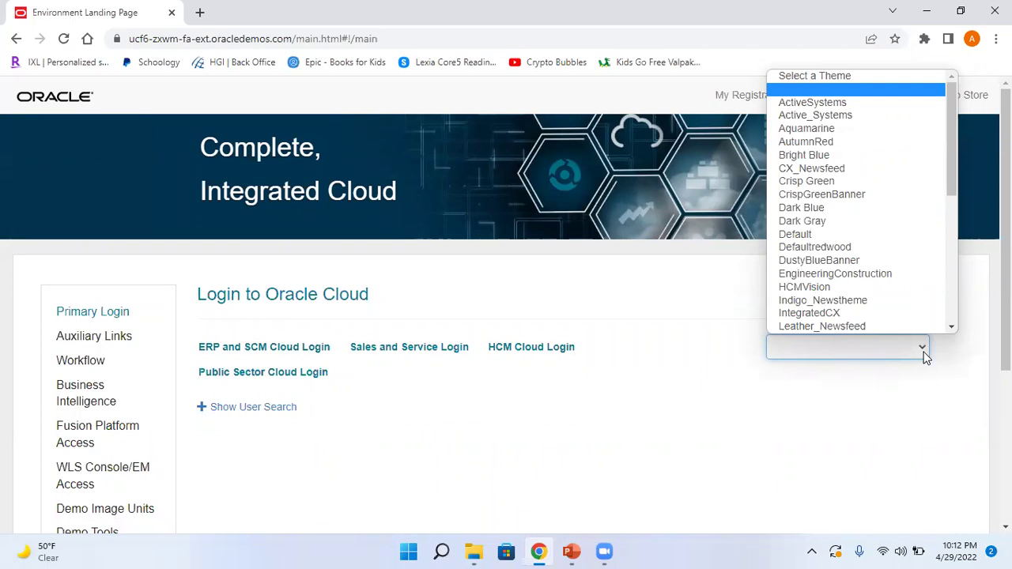
{"action": "left_click", "coordinate": [786, 413]}
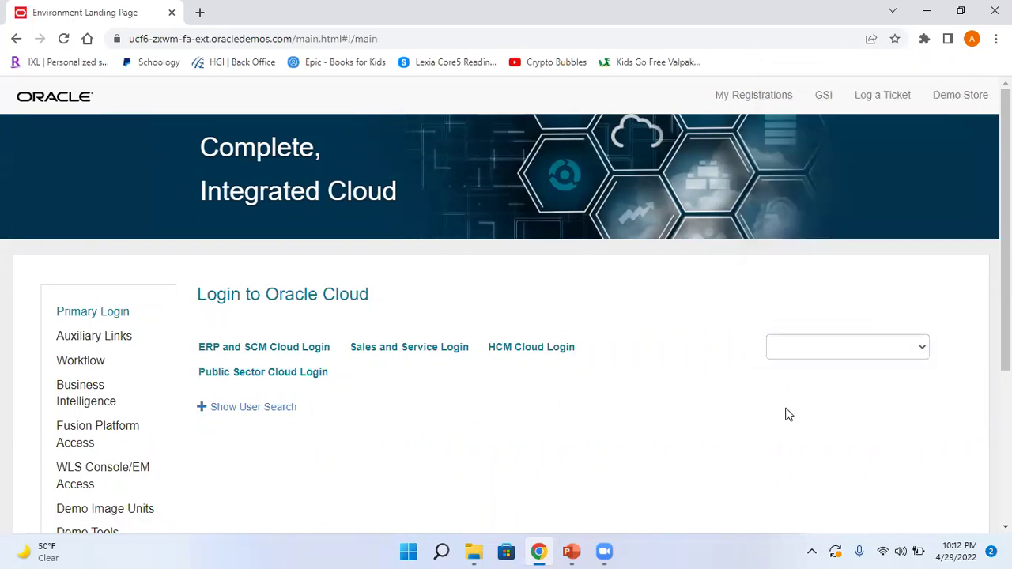
{"action": "left_click", "coordinate": [313, 350]}
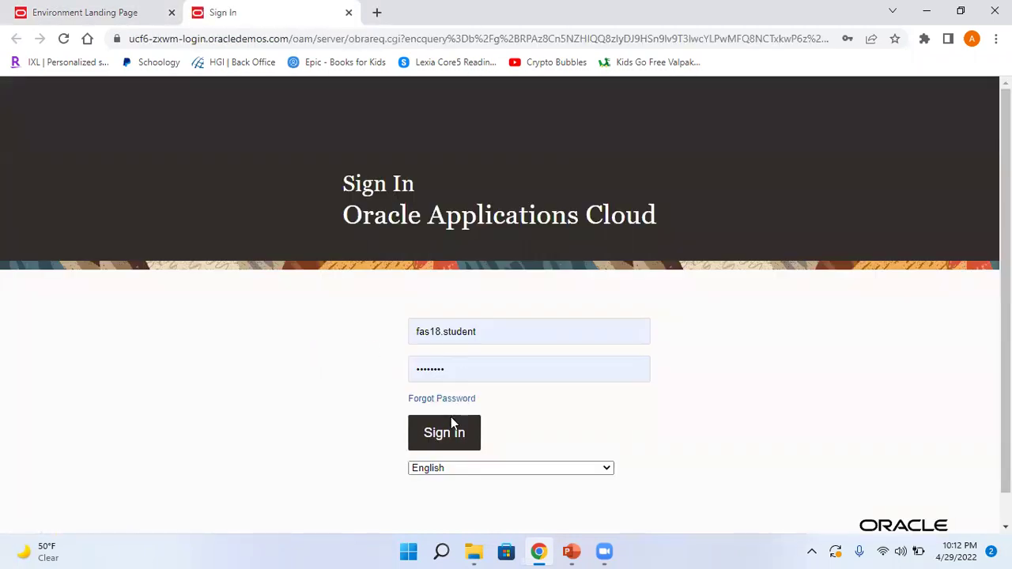
Sign in to Oracle Applications Cloud with the prefilled credentials.
{"action": "left_click", "coordinate": [459, 440]}
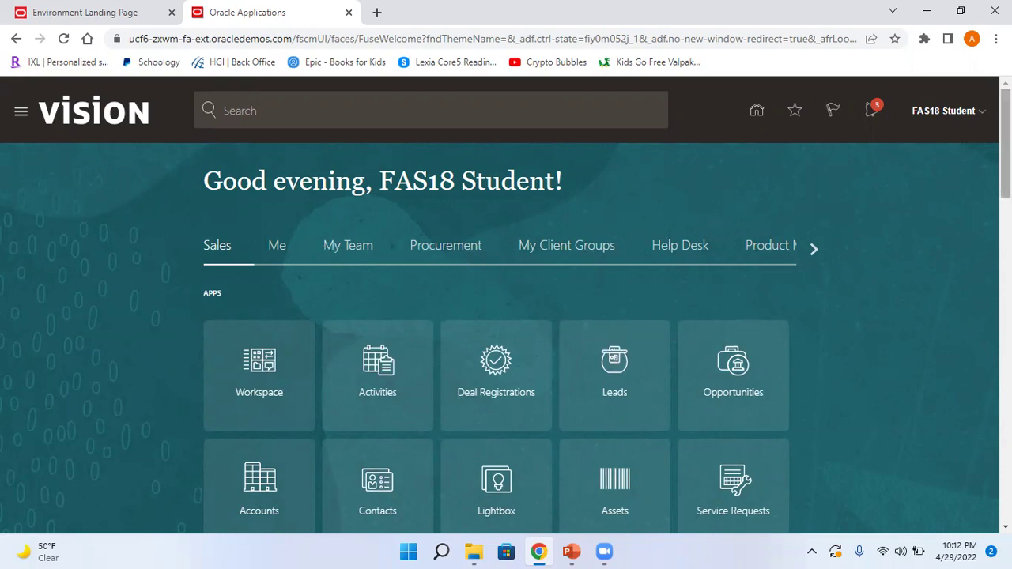
{"action": "scroll", "coordinate": [1005, 158], "scroll_direction": "down", "scroll_amount": 1}
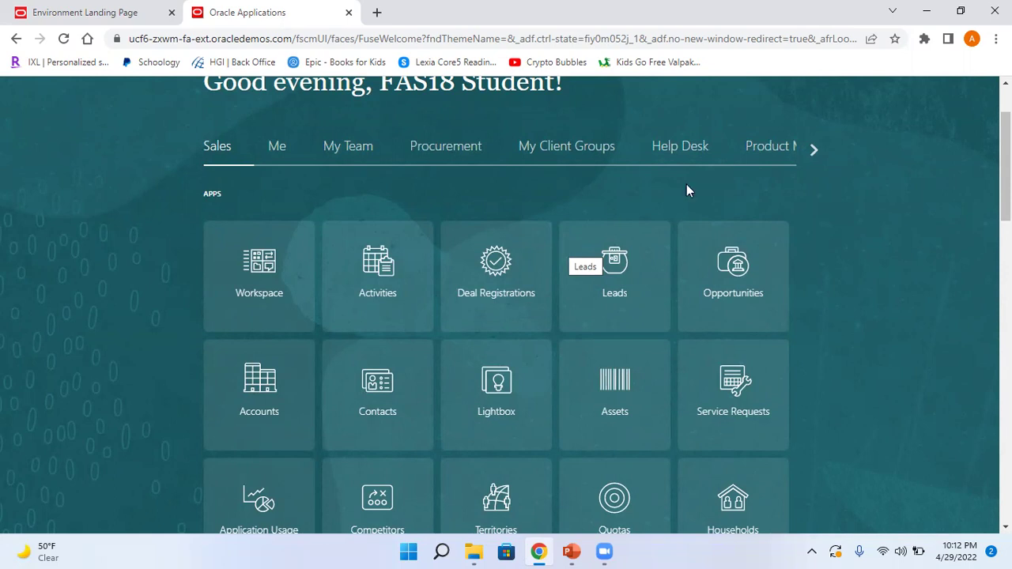
{"action": "left_click", "coordinate": [814, 148]}
{"action": "left_click", "coordinate": [814, 148]}
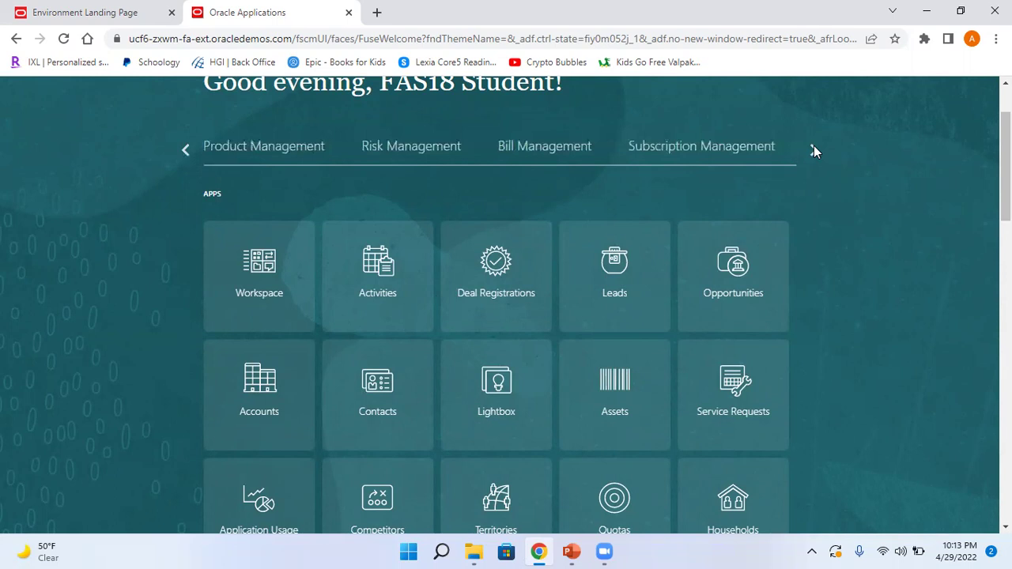
{"action": "left_click", "coordinate": [812, 149]}
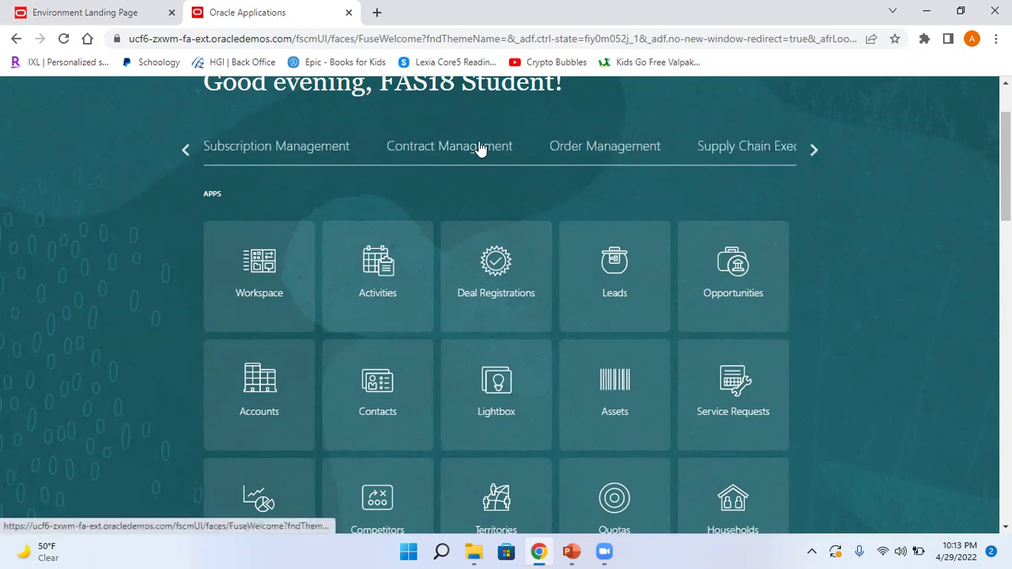
{"action": "left_click", "coordinate": [578, 146]}
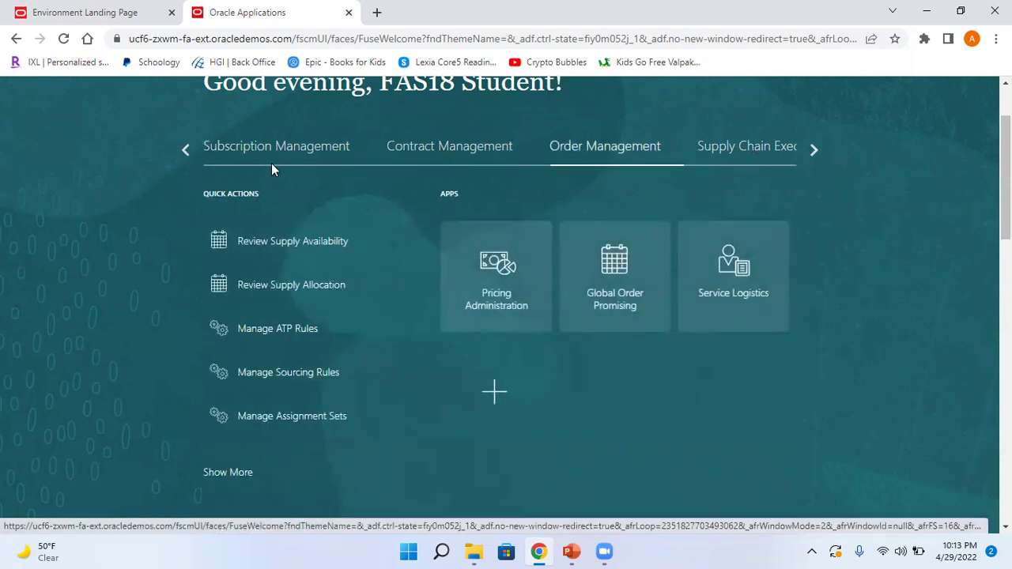
{"action": "left_click", "coordinate": [187, 149]}
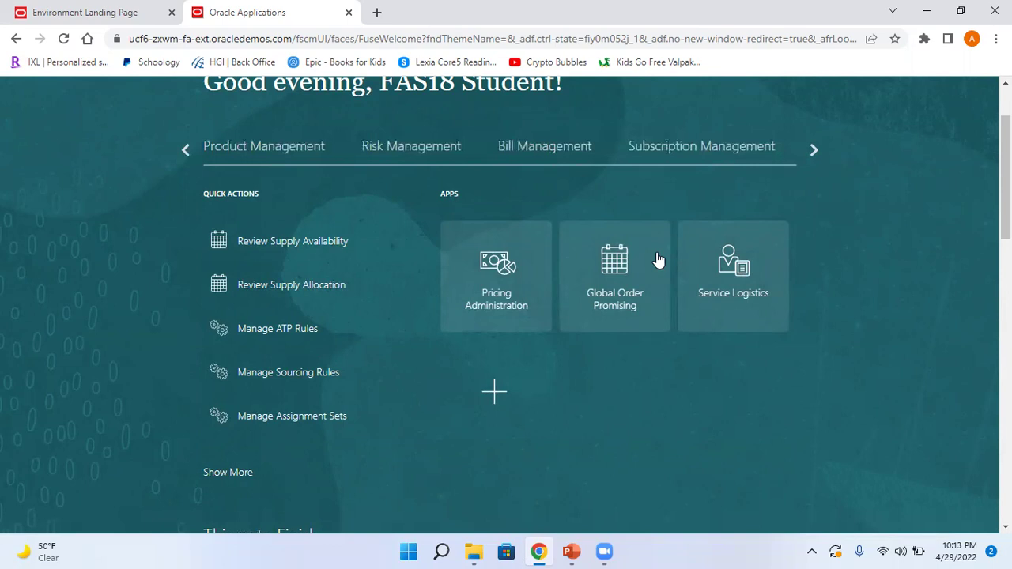
{"action": "left_click", "coordinate": [188, 148]}
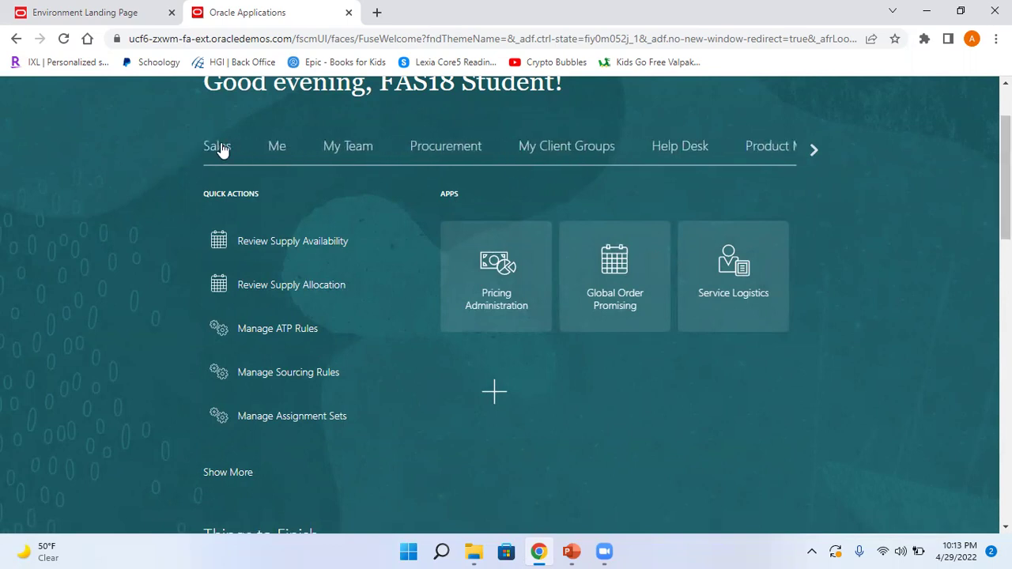
{"action": "left_click", "coordinate": [219, 148]}
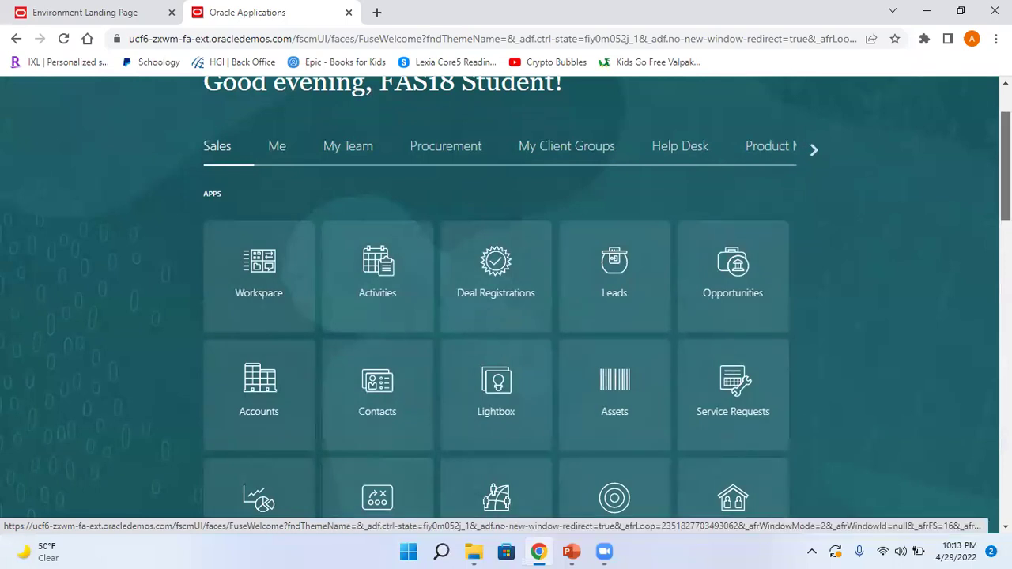
Open the Sales apps customization list and leave it without changes.
{"action": "scroll", "coordinate": [660, 153], "scroll_direction": "down", "scroll_amount": 2}
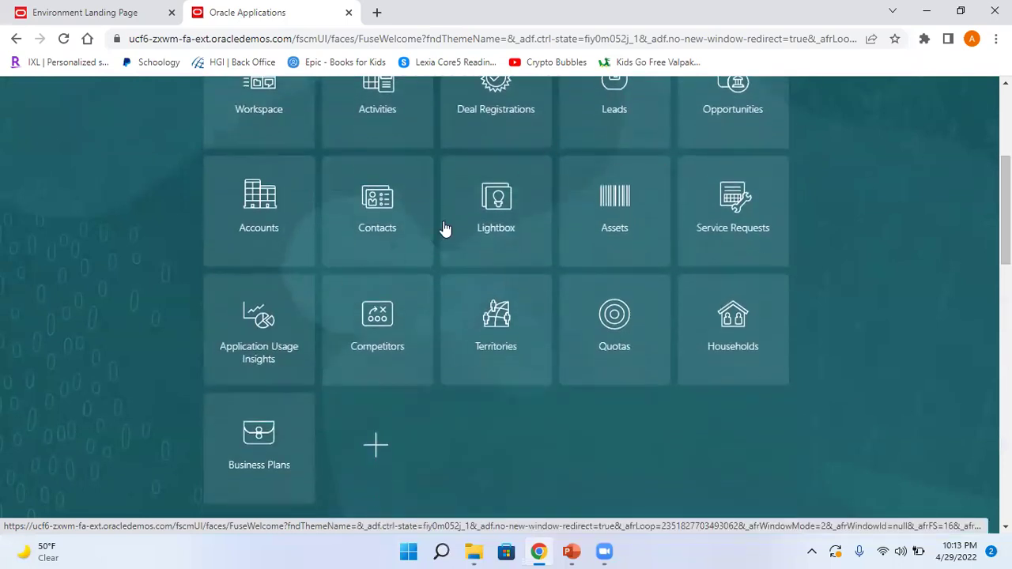
{"action": "left_click", "coordinate": [379, 448]}
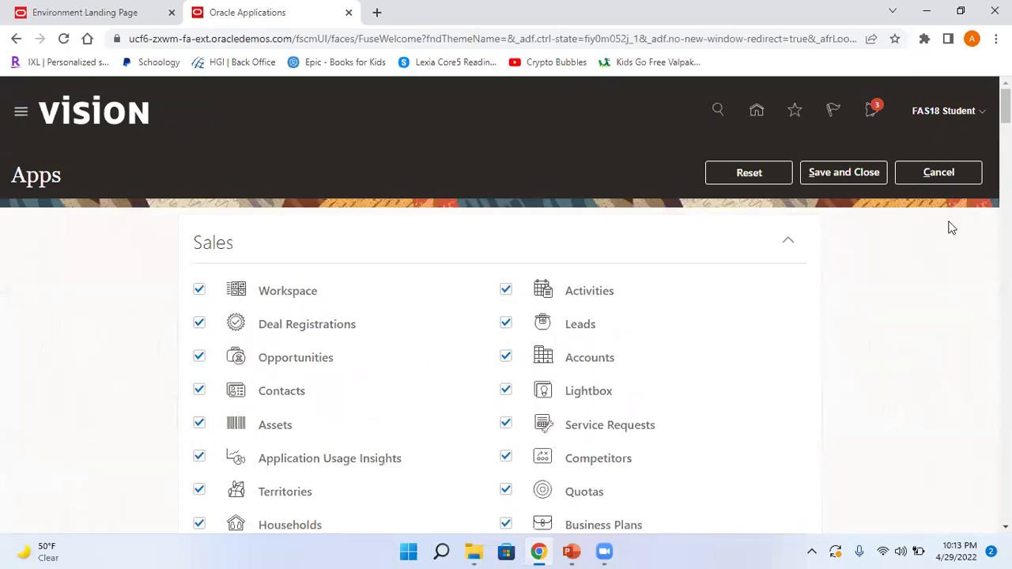
{"action": "left_click", "coordinate": [946, 180]}
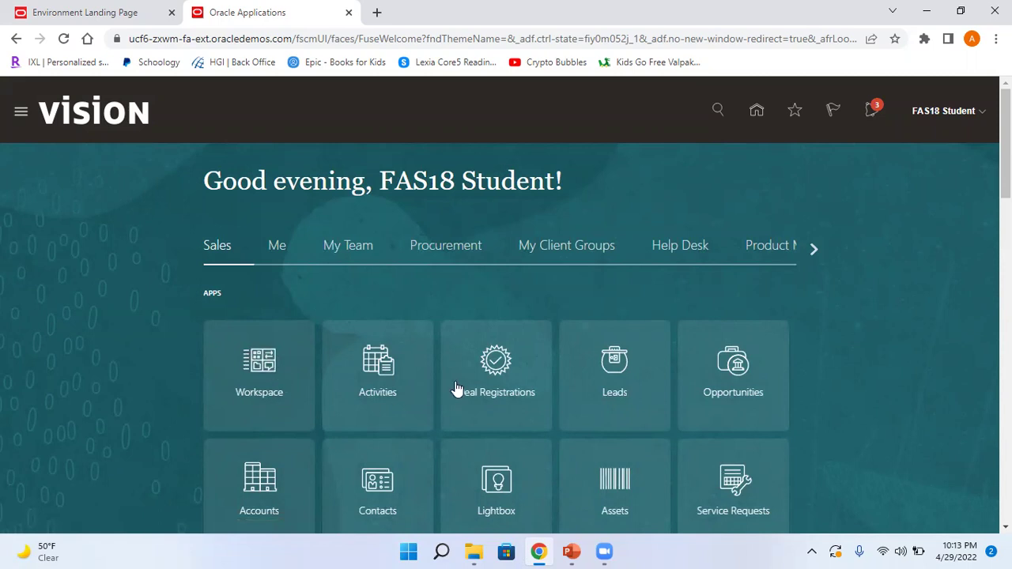
Uncheck Workspace in the Sales apps list and save the change.
{"action": "scroll", "coordinate": [457, 388], "scroll_direction": "down", "scroll_amount": 2}
{"action": "scroll", "coordinate": [515, 425], "scroll_direction": "down", "scroll_amount": 2}
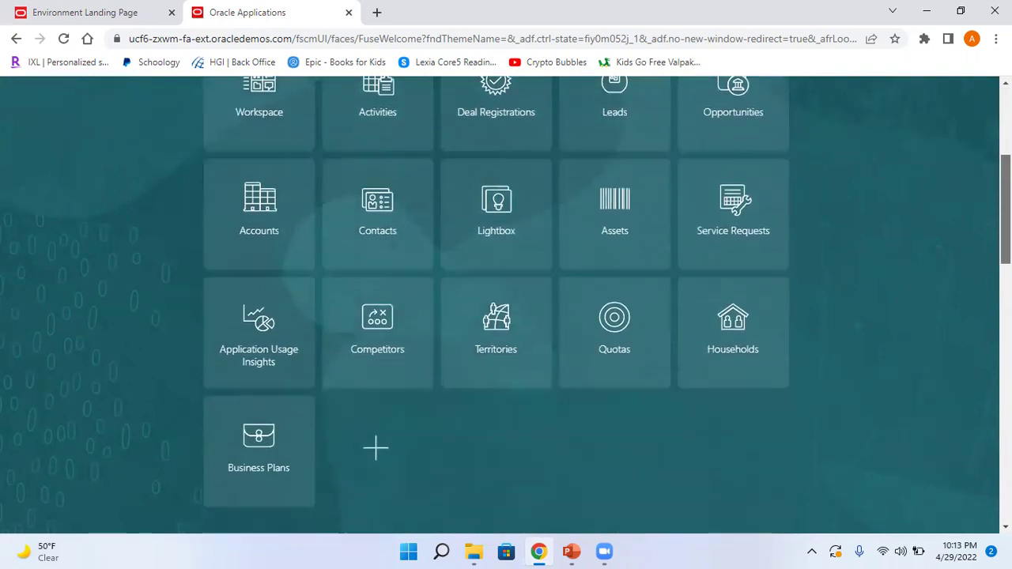
{"action": "left_click", "coordinate": [381, 447]}
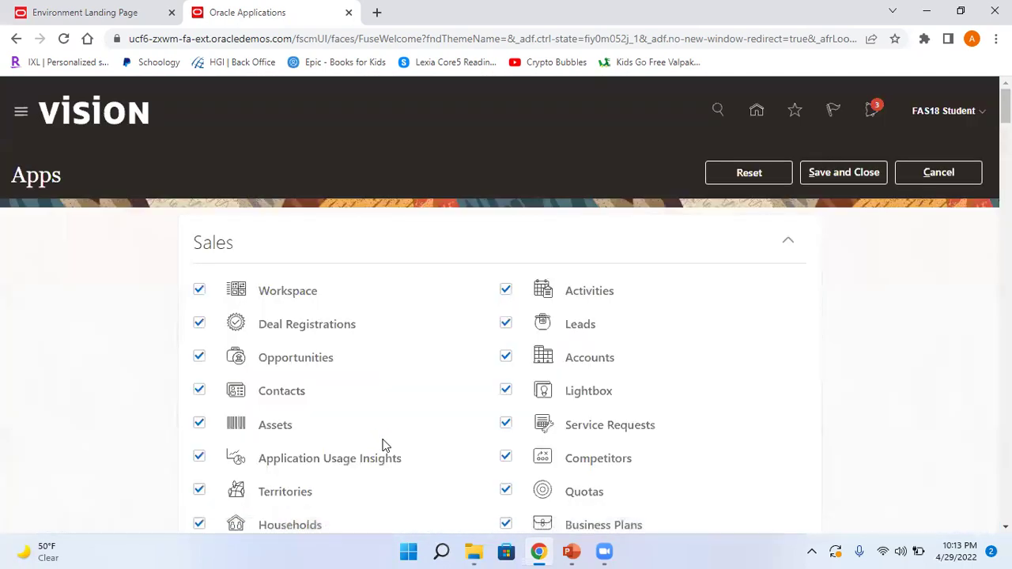
{"action": "left_click", "coordinate": [199, 291]}
{"action": "left_click", "coordinate": [862, 172]}
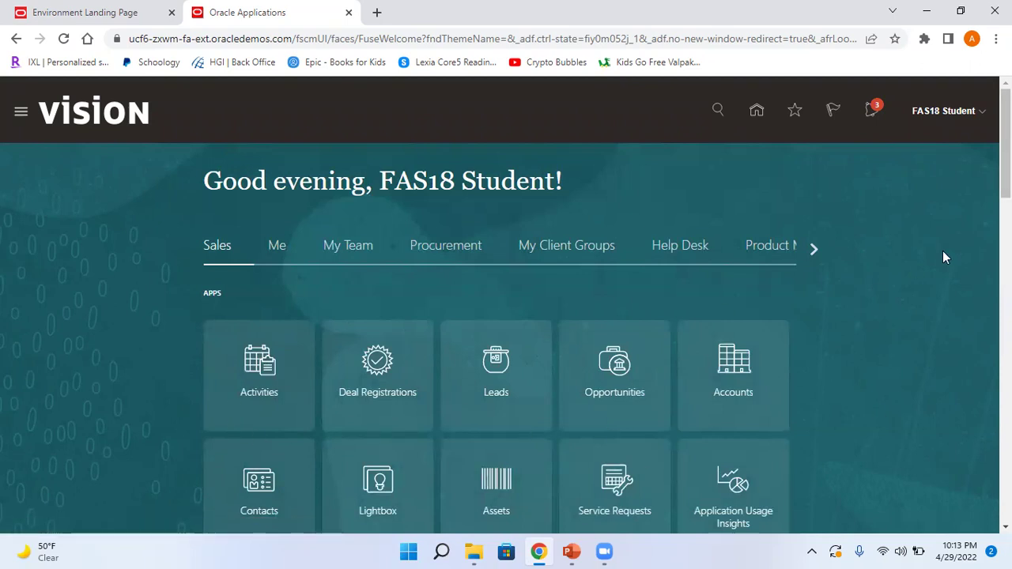
Scroll through the home page to review the Sales apps without Workspace.
{"action": "scroll", "coordinate": [578, 335], "scroll_direction": "down", "scroll_amount": 2}
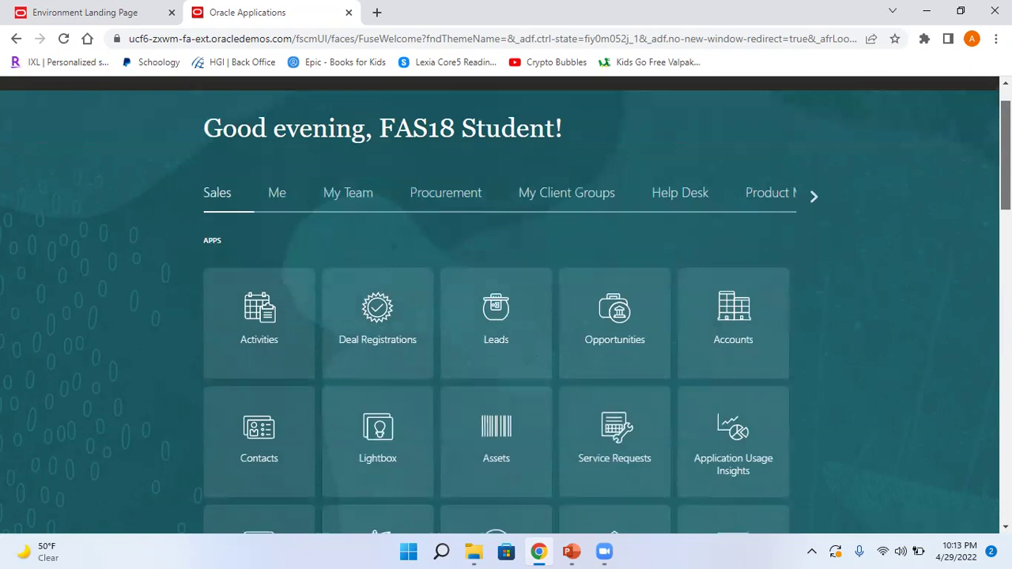
{"action": "scroll", "coordinate": [578, 335], "scroll_direction": "up", "scroll_amount": 2}
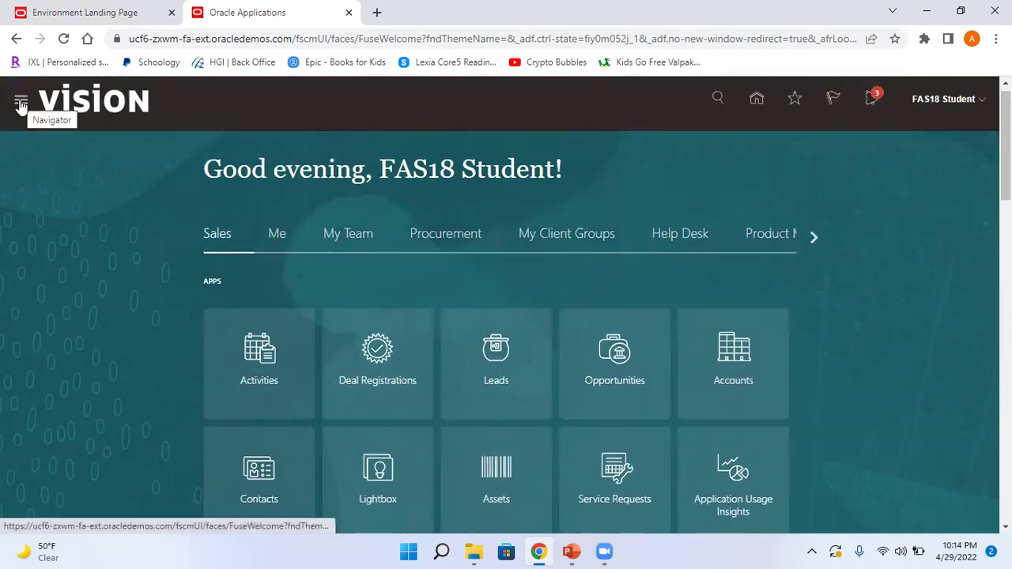
{"action": "scroll", "coordinate": [257, 359], "scroll_direction": "down", "scroll_amount": 5}
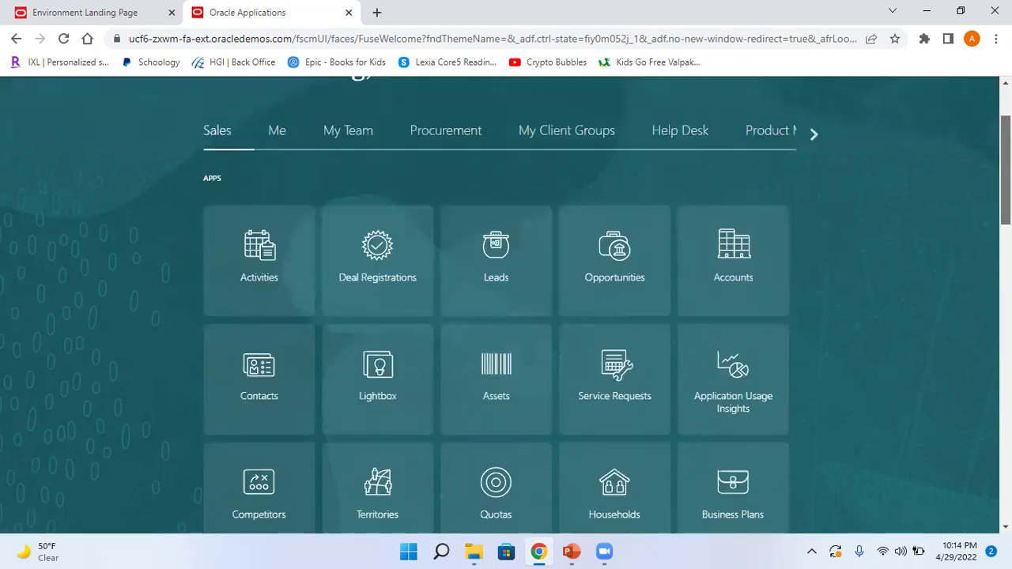
{"action": "scroll", "coordinate": [506, 301], "scroll_direction": "down", "scroll_amount": 4}
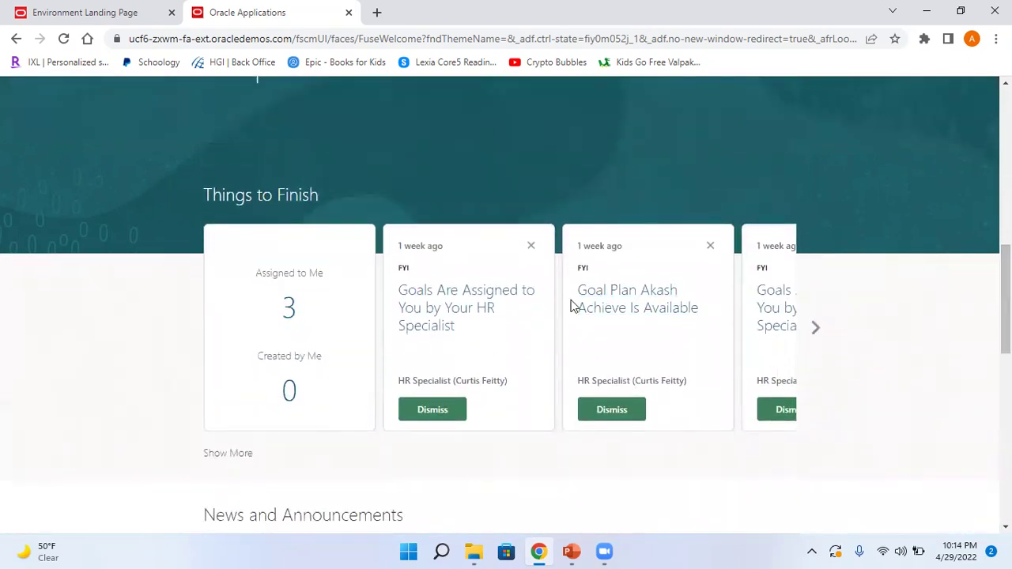
{"action": "scroll", "coordinate": [506, 316], "scroll_direction": "down", "scroll_amount": 3}
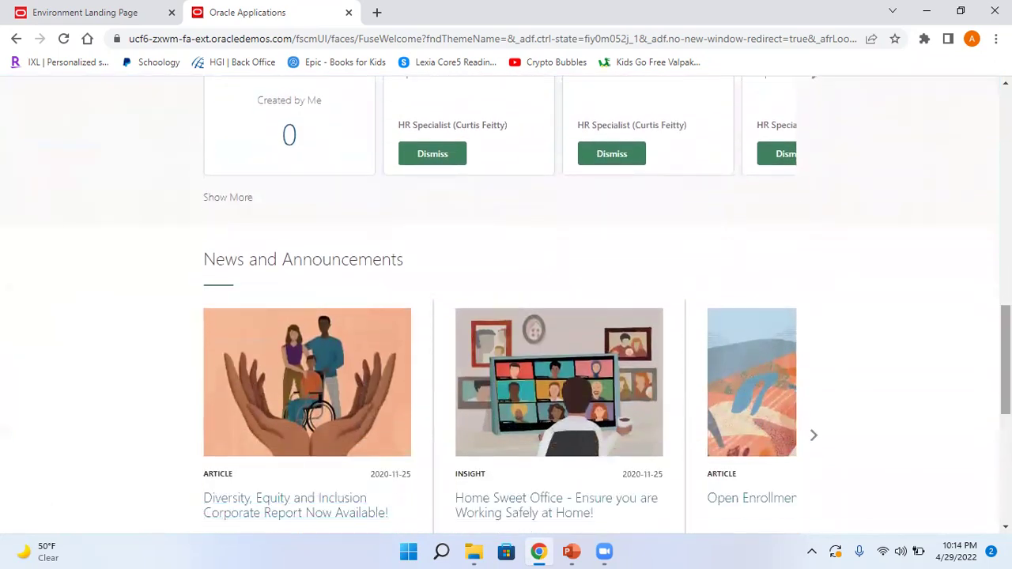
{"action": "scroll", "coordinate": [653, 356], "scroll_direction": "down", "scroll_amount": 5}
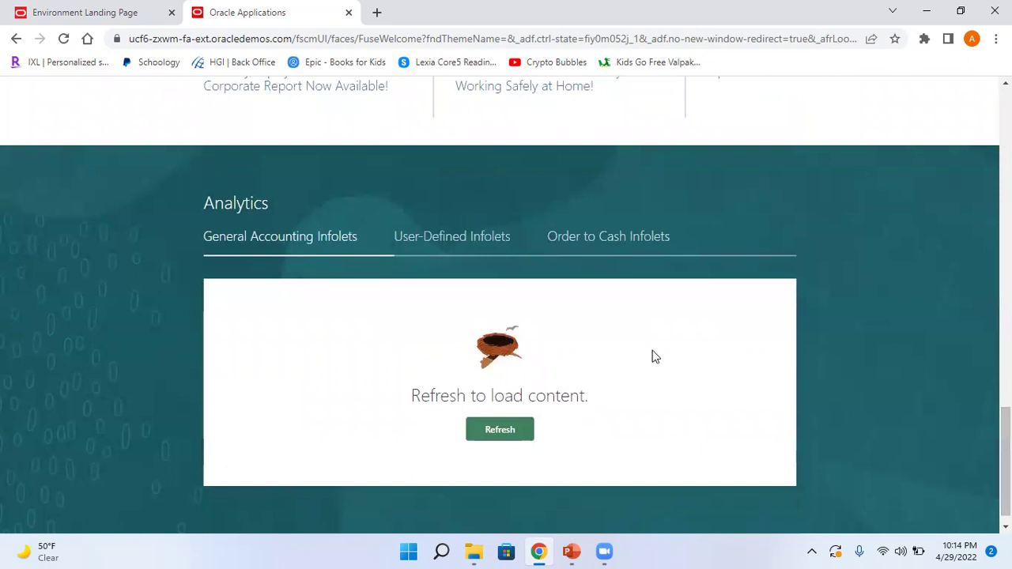
{"action": "left_click_drag", "start_coordinate": [1006, 463], "coordinate": [1006, 280]}
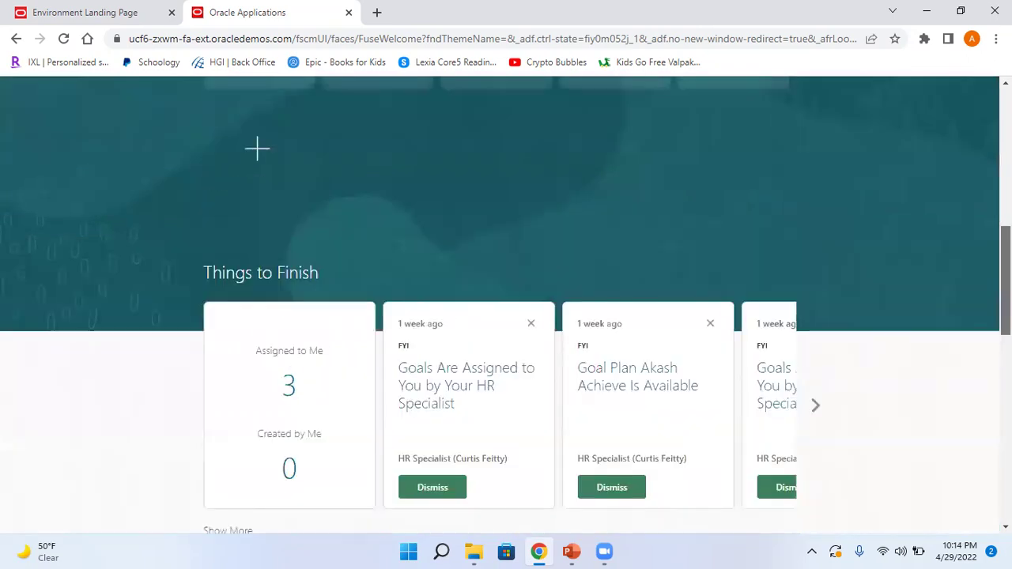
{"action": "scroll", "coordinate": [506, 316], "scroll_direction": "up", "scroll_amount": 8}
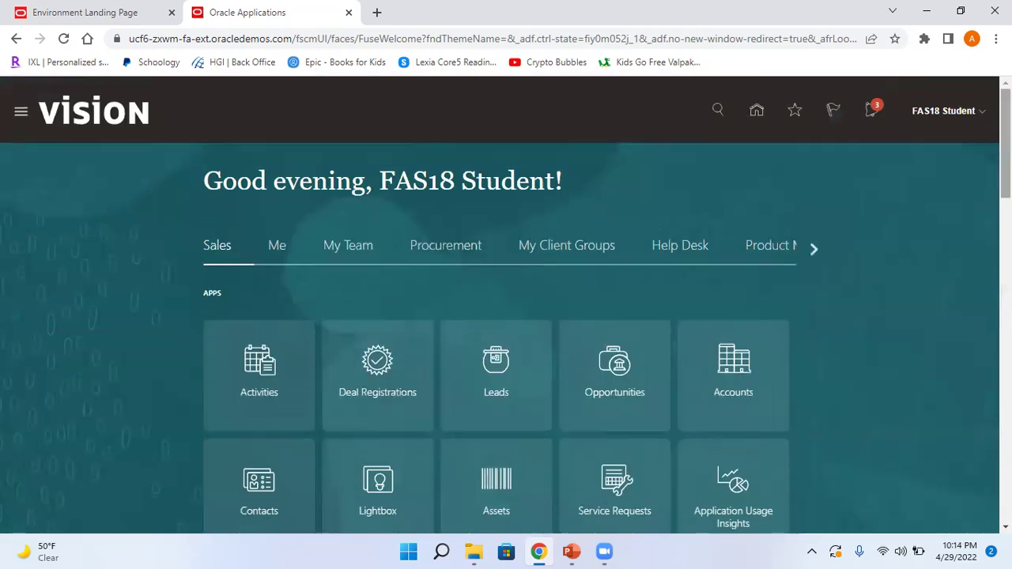
Sign out from the user menu and confirm the single sign-off.
{"action": "left_click", "coordinate": [951, 116]}
{"action": "left_click", "coordinate": [957, 141]}
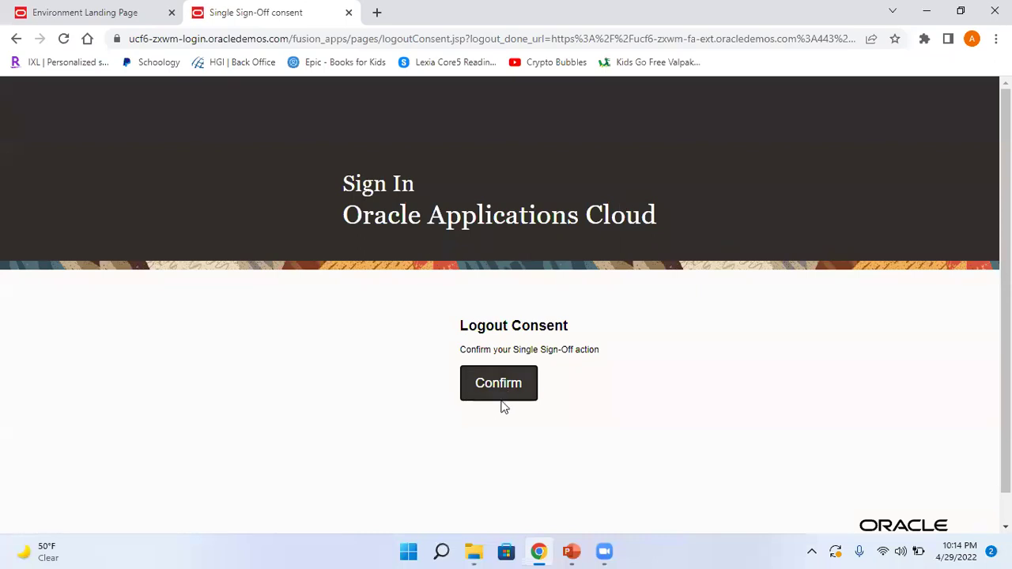
{"action": "left_click", "coordinate": [504, 386]}
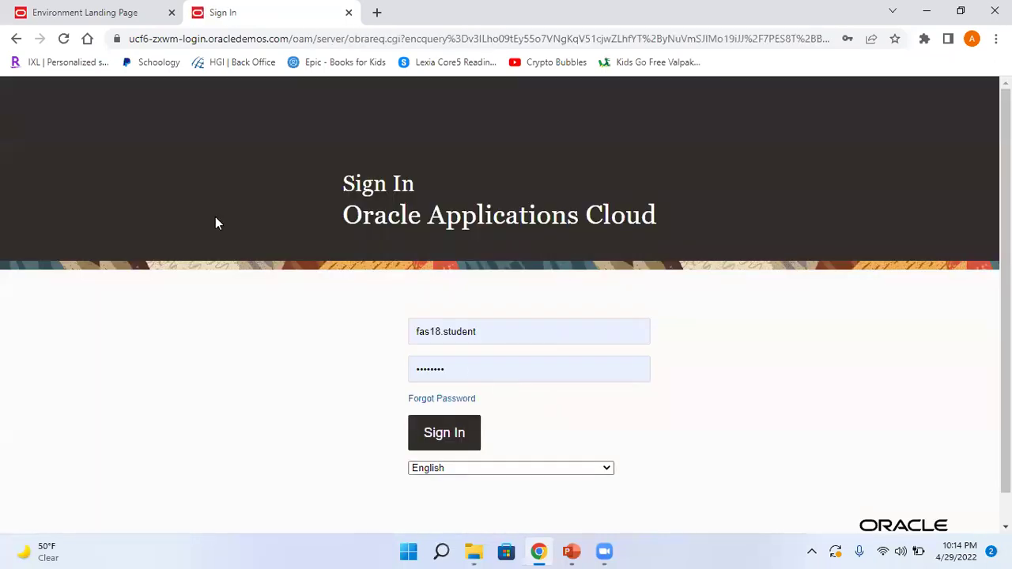
Back on the Environment Landing Page tab, select the HCMVision theme.
{"action": "left_click", "coordinate": [111, 12]}
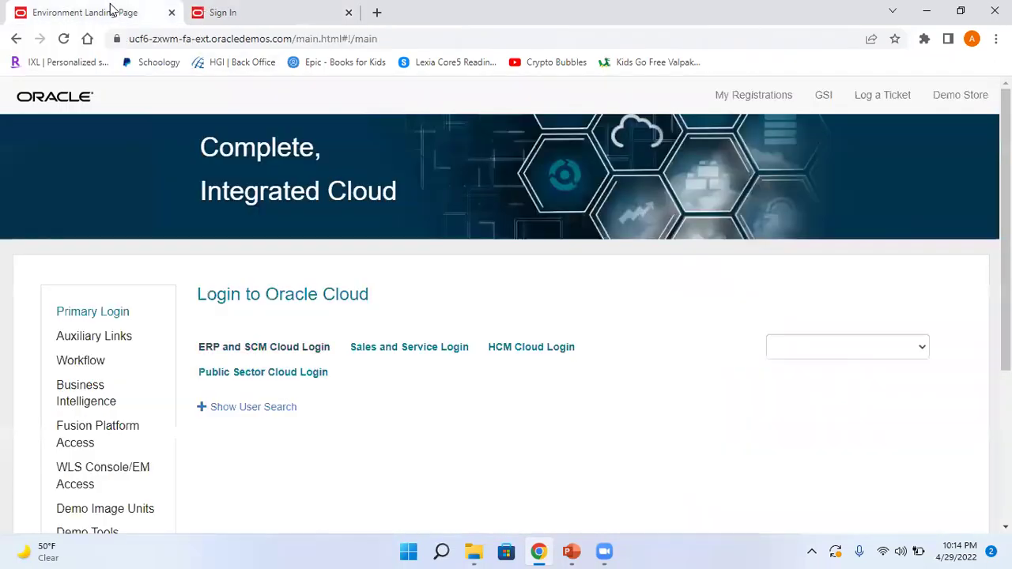
{"action": "left_click", "coordinate": [858, 354]}
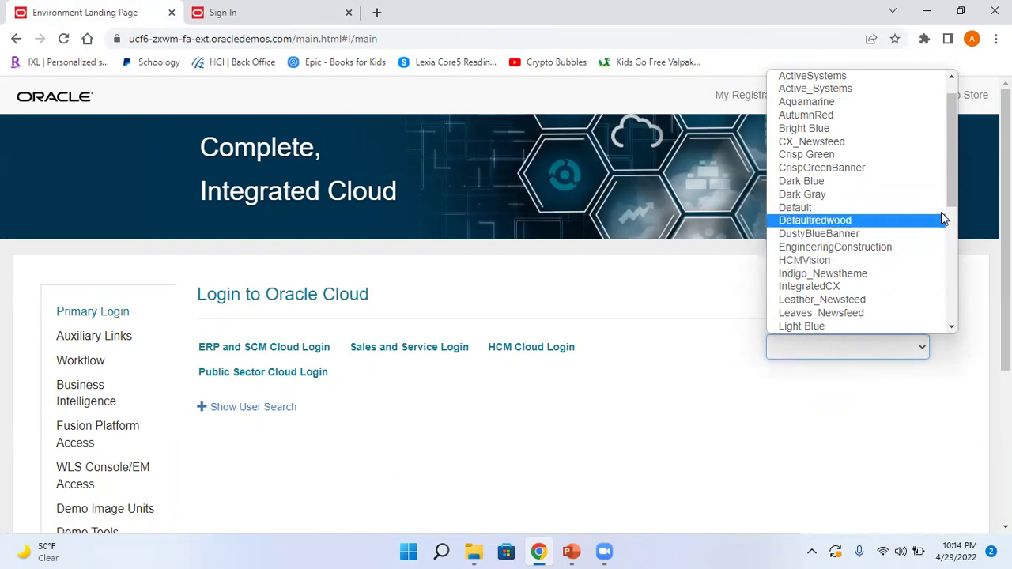
{"action": "left_click_drag", "start_coordinate": [951, 204], "coordinate": [953, 225]}
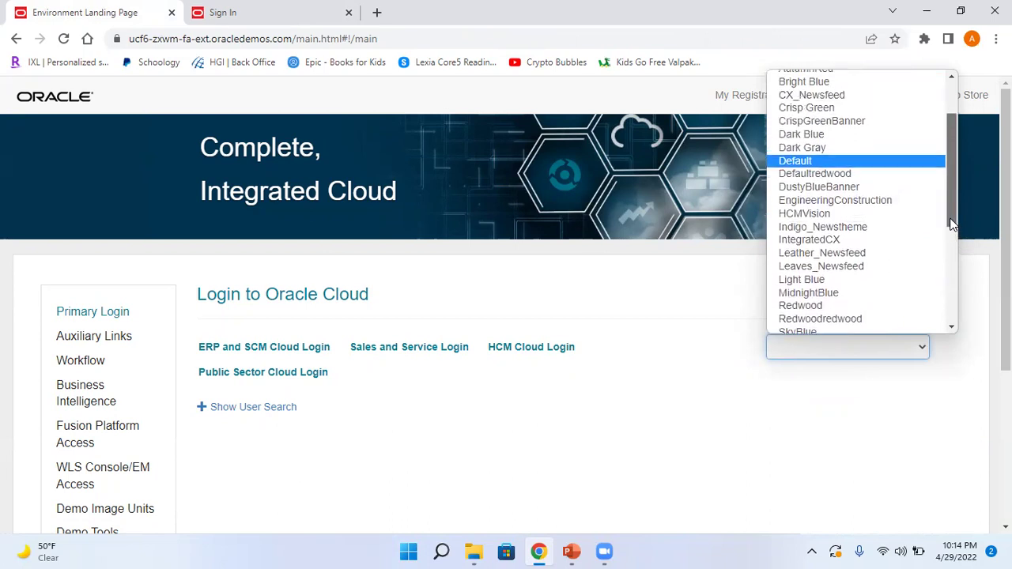
{"action": "left_click", "coordinate": [888, 221]}
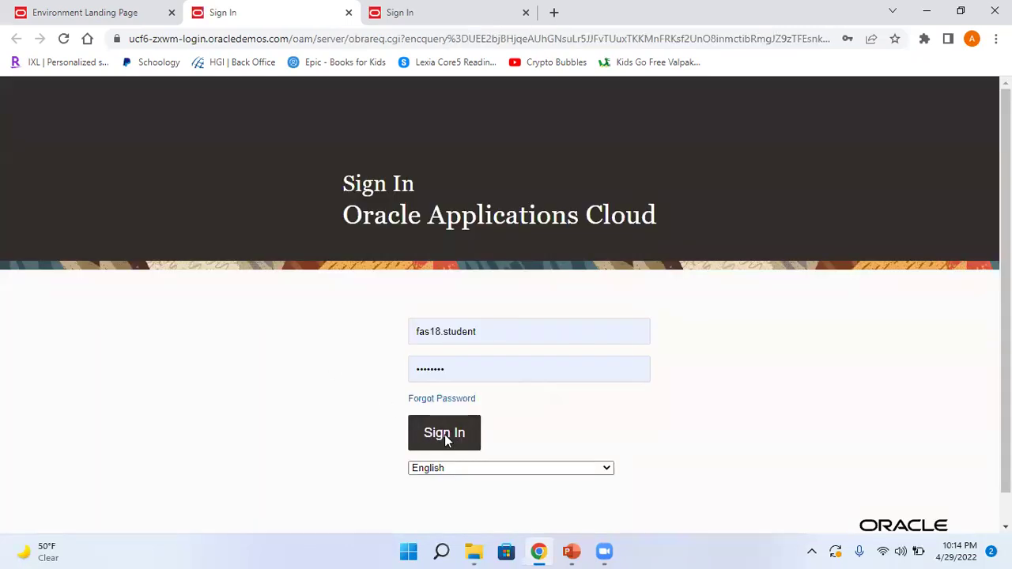
Sign in and browse the HCMVision springboard icons such as Me, Procurement and Payables.
{"action": "left_click", "coordinate": [447, 441]}
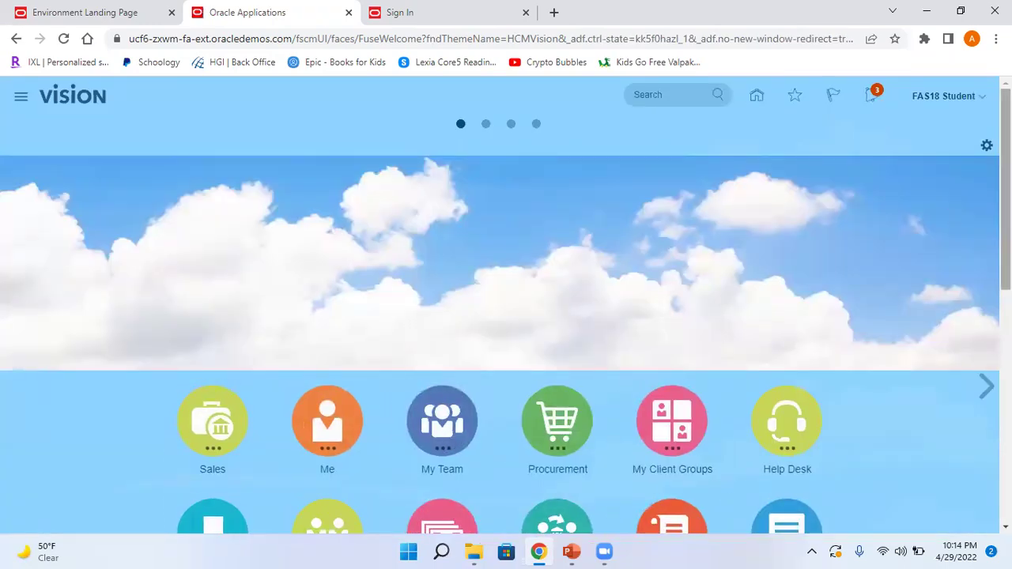
{"action": "scroll", "coordinate": [801, 247], "scroll_direction": "down", "scroll_amount": 5}
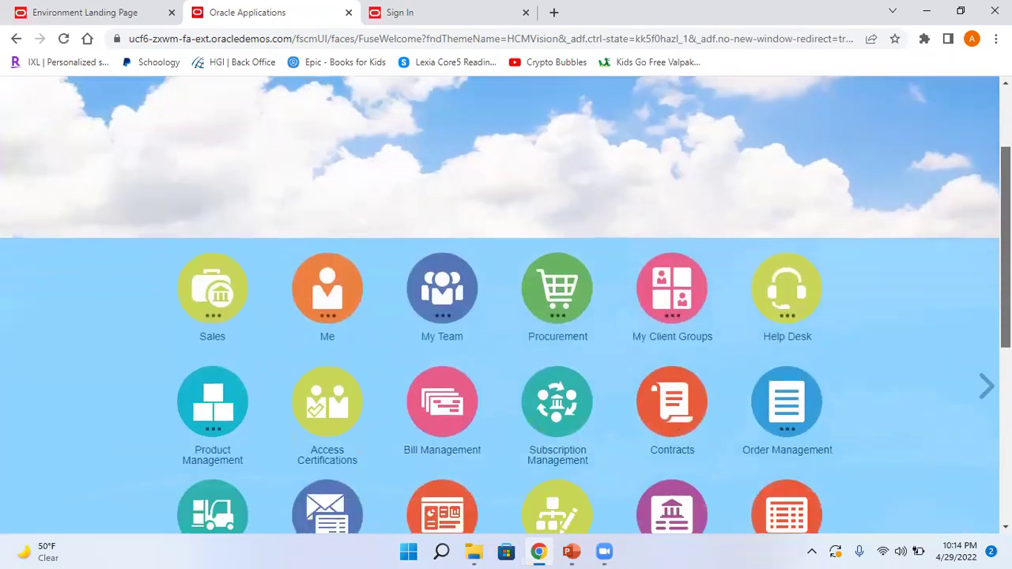
{"action": "scroll", "coordinate": [800, 247], "scroll_direction": "up", "scroll_amount": 2}
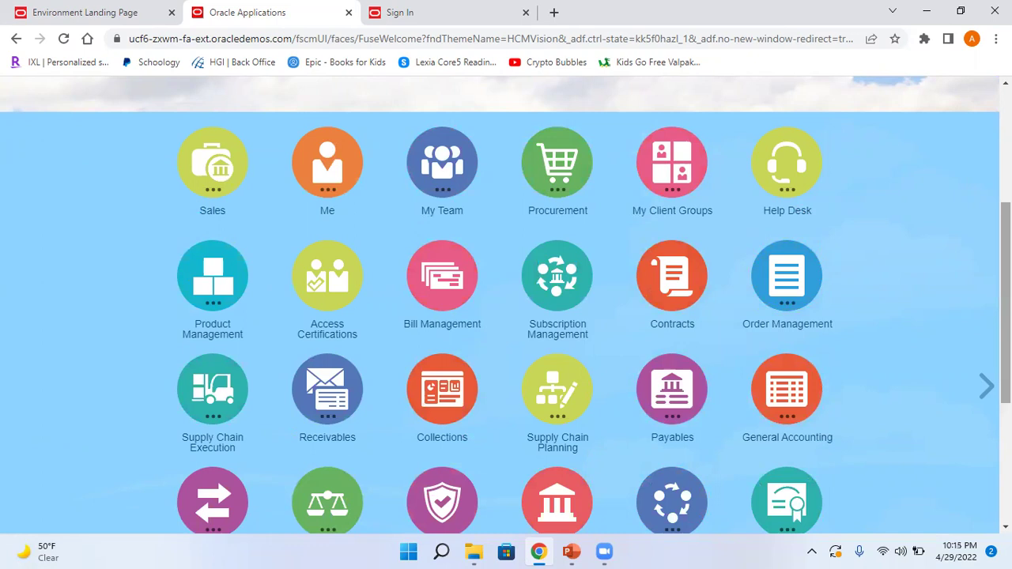
{"action": "scroll", "coordinate": [506, 305], "scroll_direction": "down", "scroll_amount": 2}
{"action": "scroll", "coordinate": [506, 306], "scroll_direction": "down", "scroll_amount": 2}
{"action": "scroll", "coordinate": [506, 305], "scroll_direction": "up", "scroll_amount": 7}
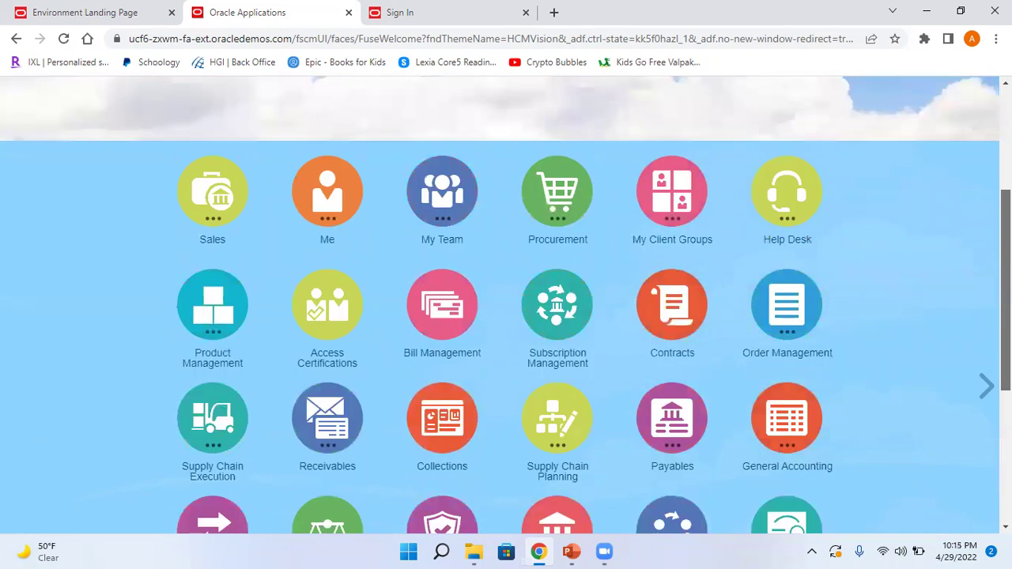
{"action": "scroll", "coordinate": [506, 306], "scroll_direction": "down", "scroll_amount": 2}
{"action": "scroll", "coordinate": [661, 152], "scroll_direction": "down", "scroll_amount": 3}
{"action": "scroll", "coordinate": [661, 153], "scroll_direction": "up", "scroll_amount": 5}
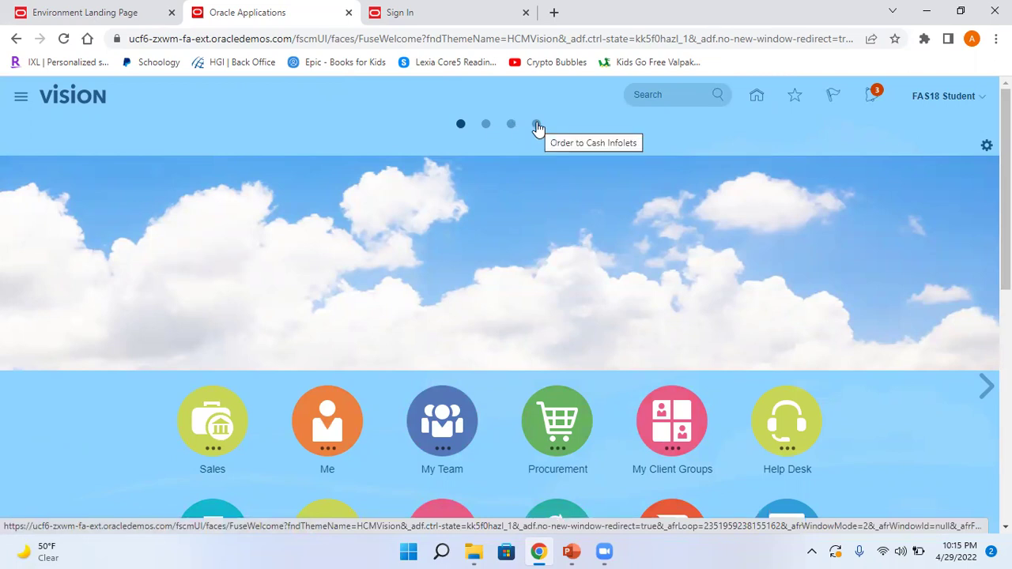
{"action": "left_click", "coordinate": [486, 124]}
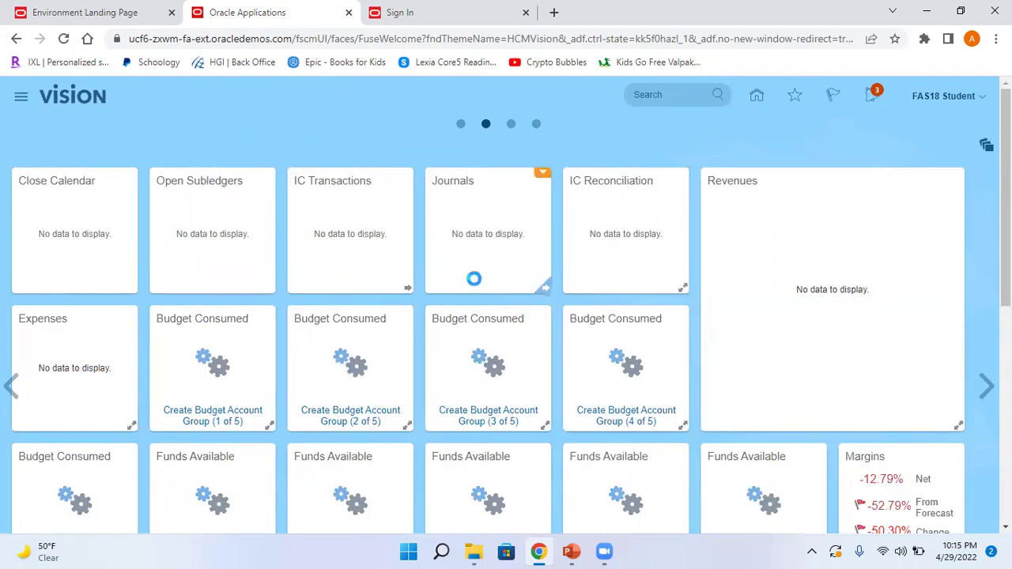
{"action": "left_click", "coordinate": [460, 123]}
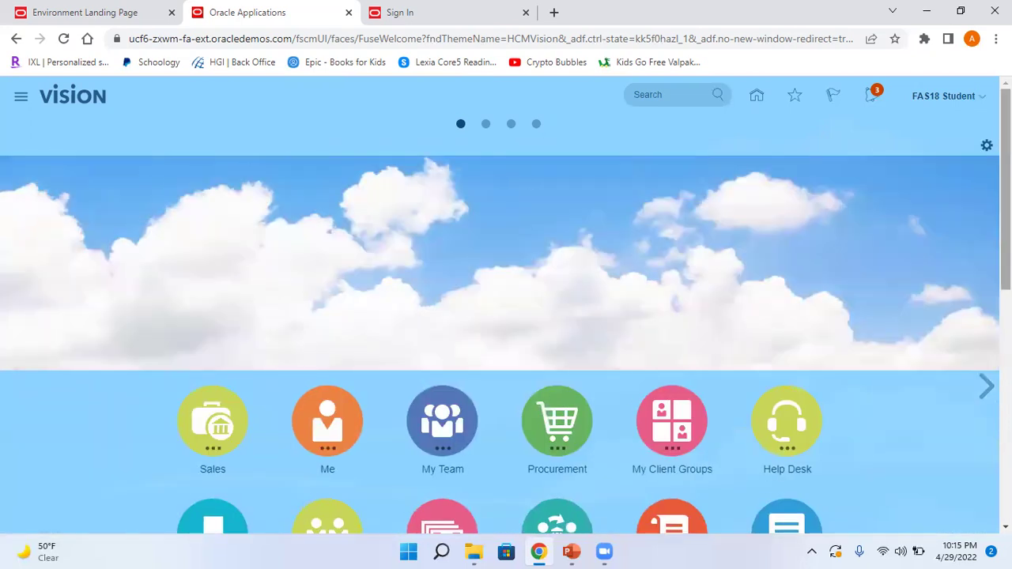
{"action": "scroll", "coordinate": [690, 300], "scroll_direction": "down", "scroll_amount": 5}
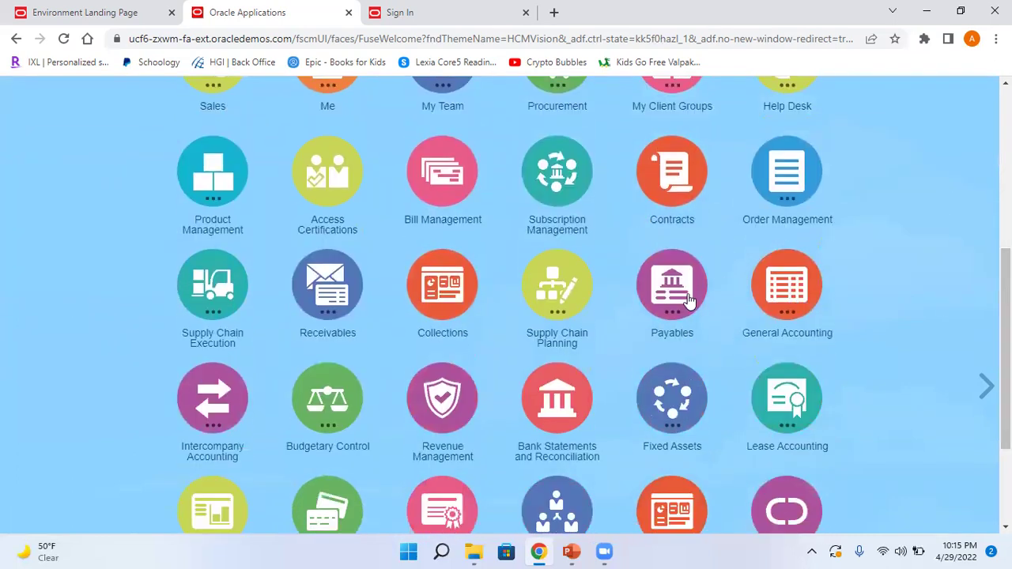
{"action": "left_click", "coordinate": [690, 300]}
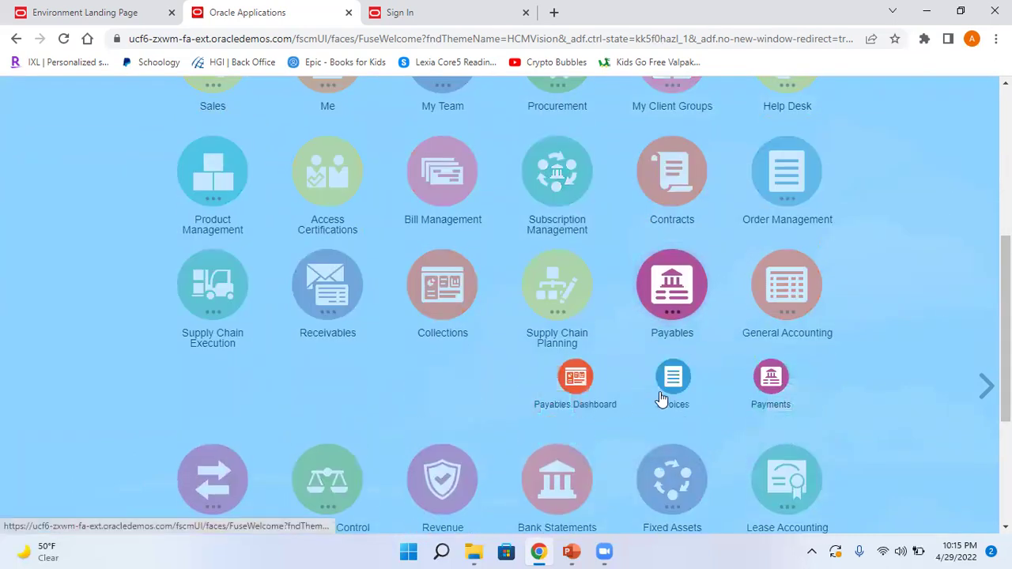
{"action": "left_click", "coordinate": [680, 388]}
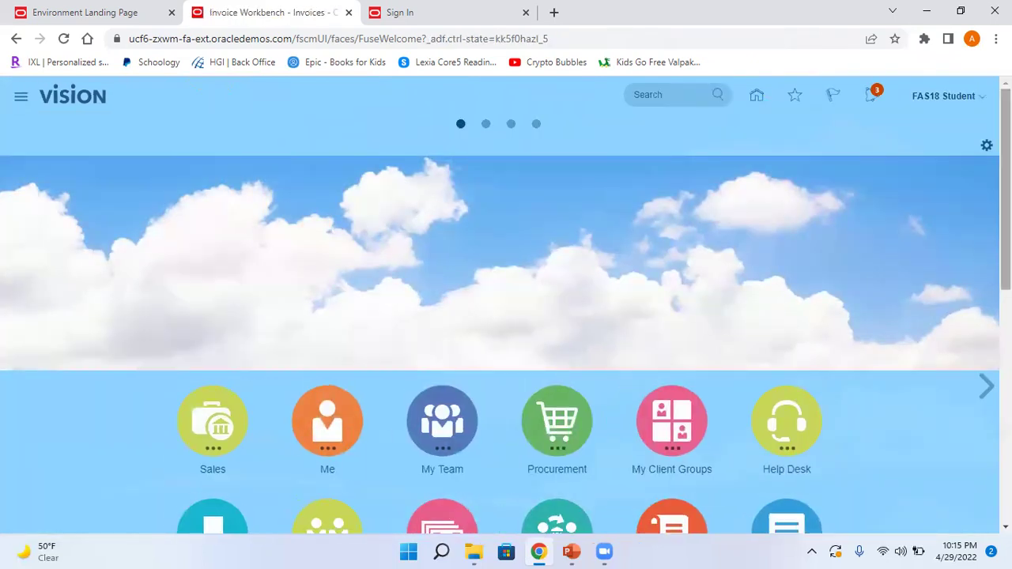
{"action": "scroll", "coordinate": [506, 305], "scroll_direction": "down", "scroll_amount": 6}
{"action": "scroll", "coordinate": [506, 305], "scroll_direction": "up", "scroll_amount": 5}
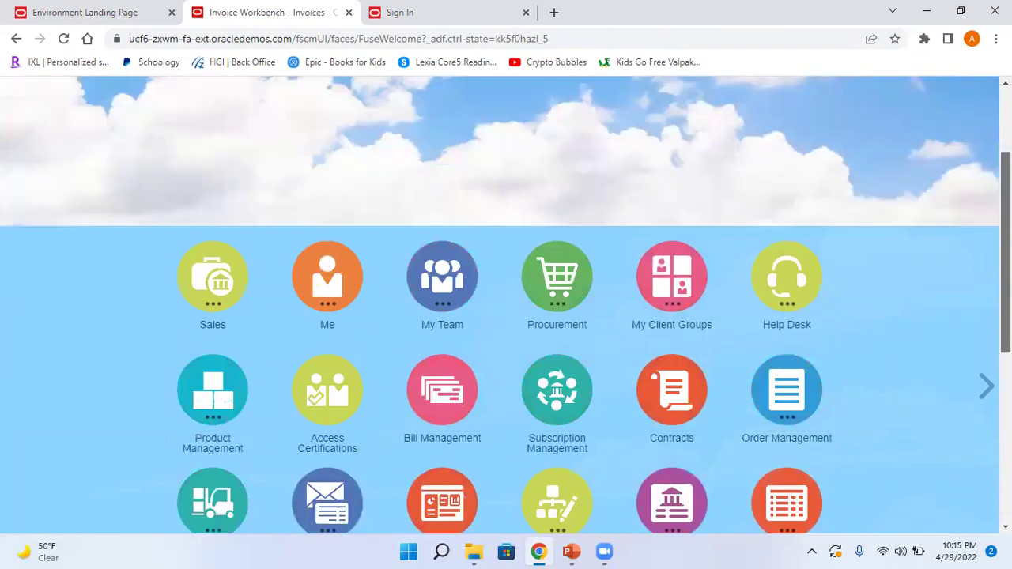
{"action": "scroll", "coordinate": [506, 305], "scroll_direction": "up", "scroll_amount": 2}
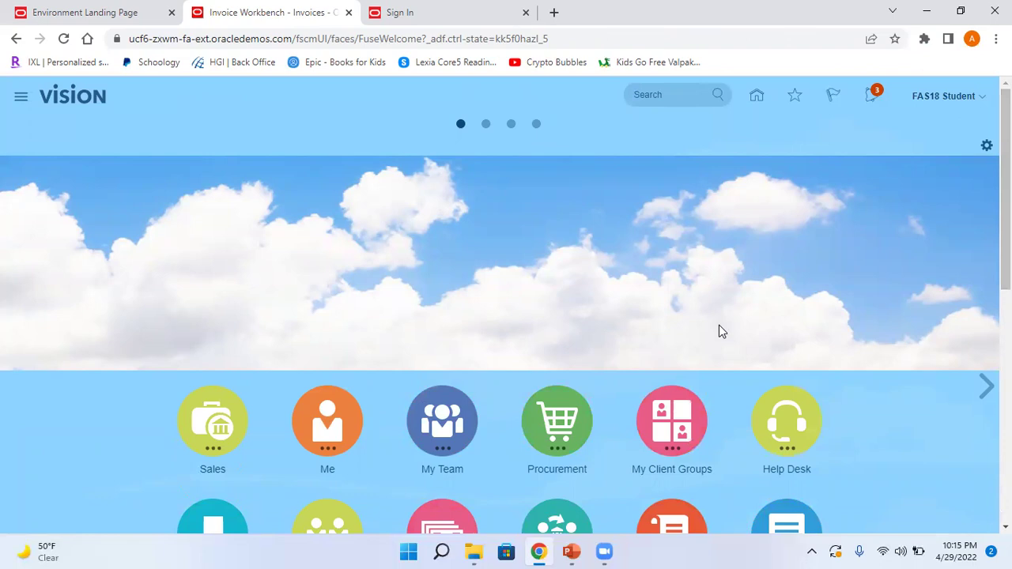
In Personalize Springboard, uncheck Activities under Sales and save with OK.
{"action": "left_click", "coordinate": [985, 150]}
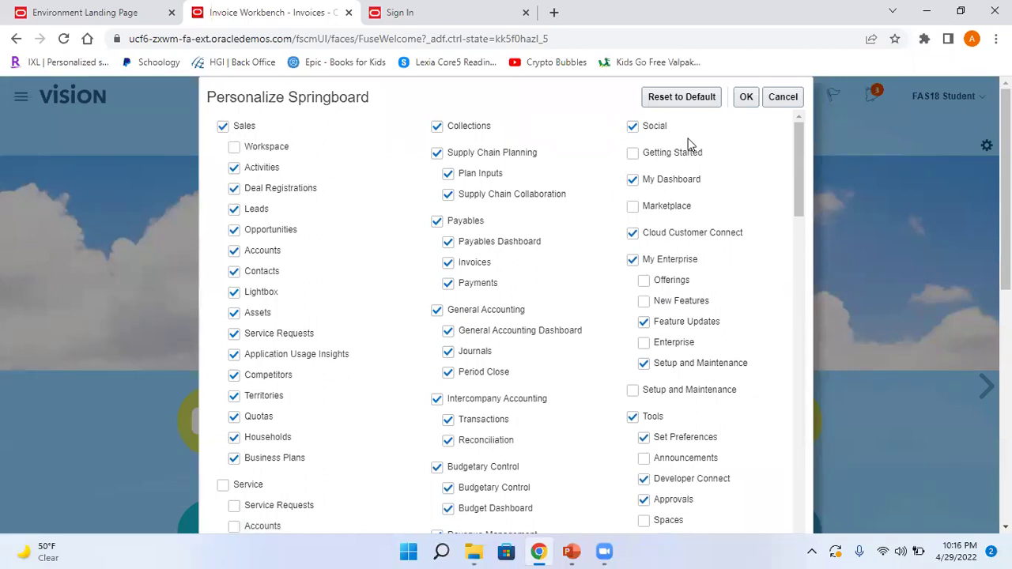
{"action": "left_click", "coordinate": [234, 168]}
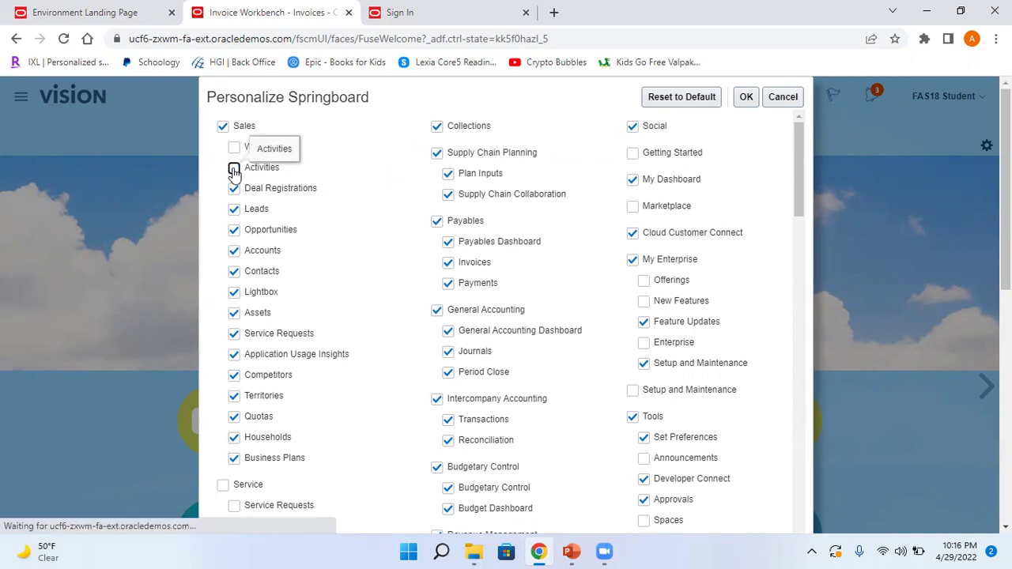
{"action": "left_click", "coordinate": [746, 98]}
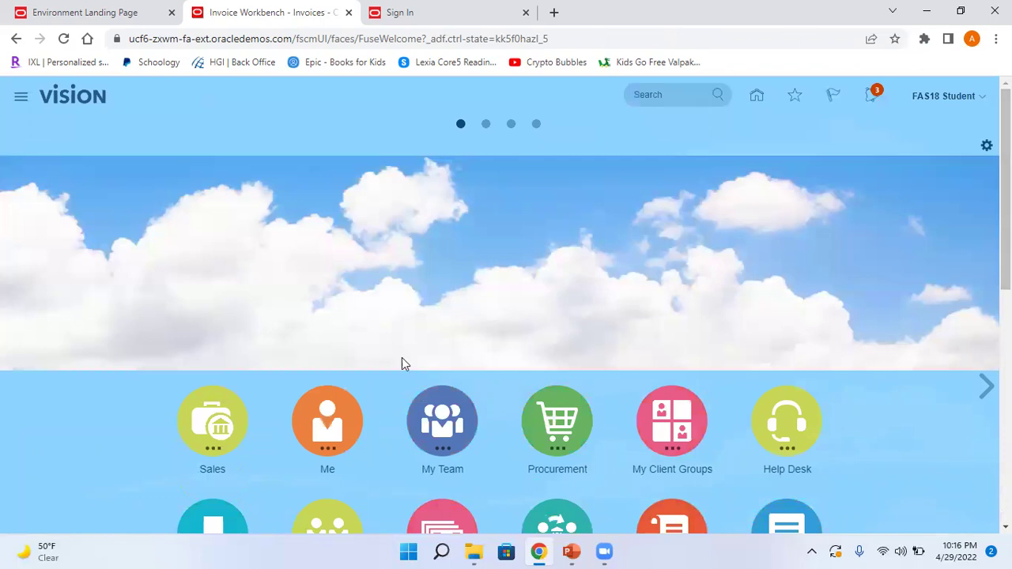
Reload the home page and expand Sales to confirm Activities is gone.
{"action": "left_click", "coordinate": [207, 423]}
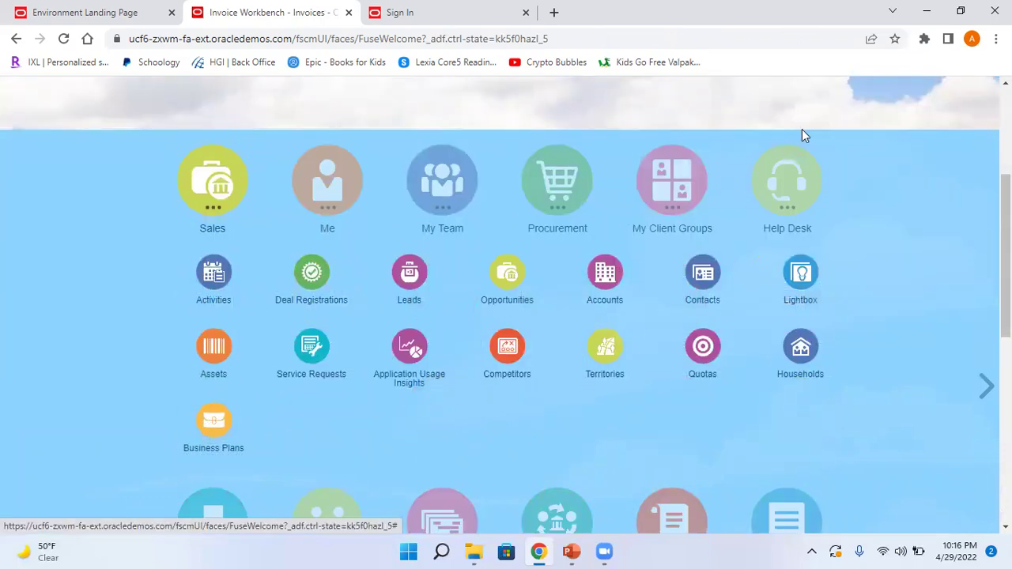
{"action": "left_click", "coordinate": [833, 34]}
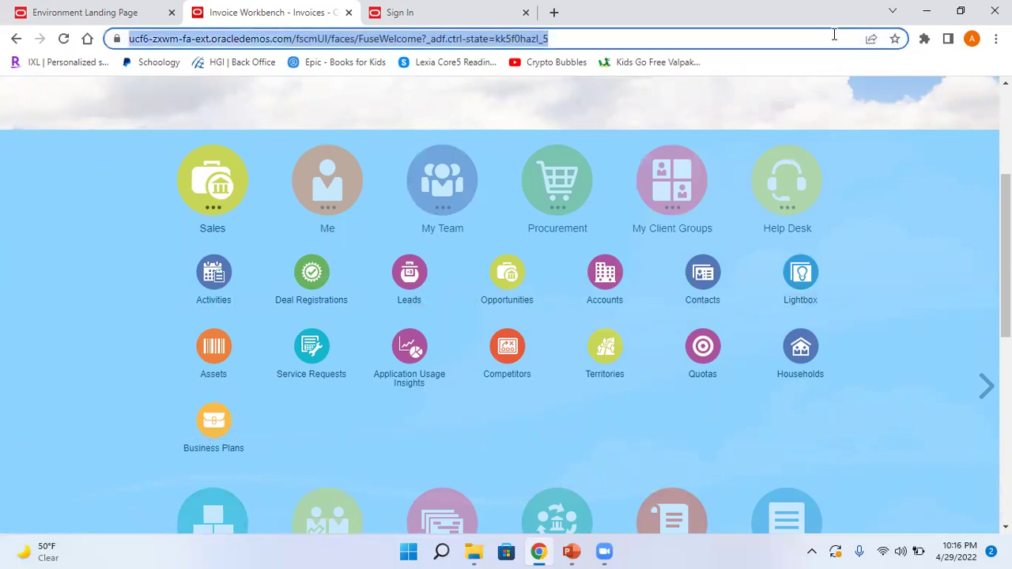
{"action": "key", "text": "Return"}
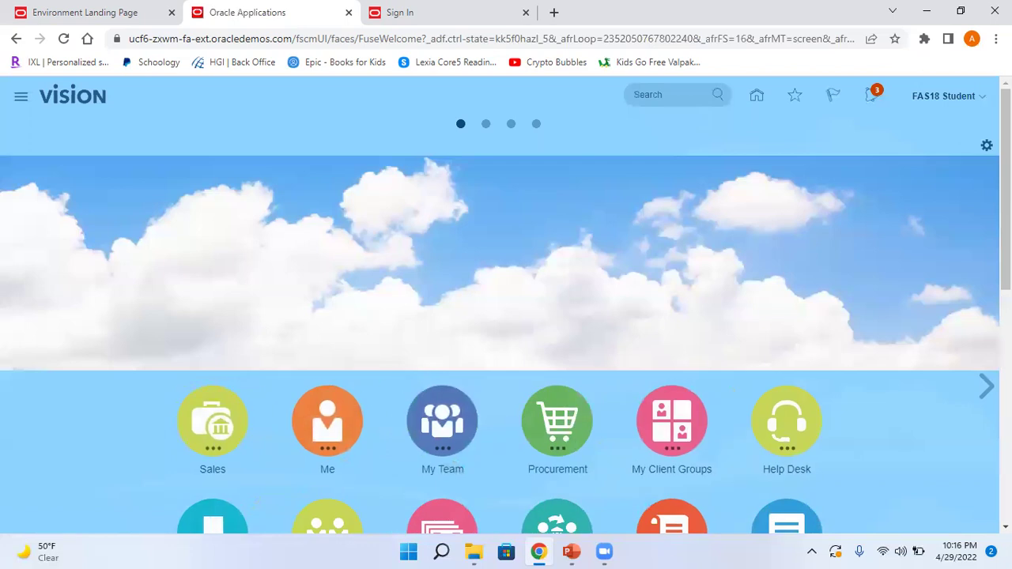
{"action": "scroll", "coordinate": [327, 269], "scroll_direction": "down", "scroll_amount": 3}
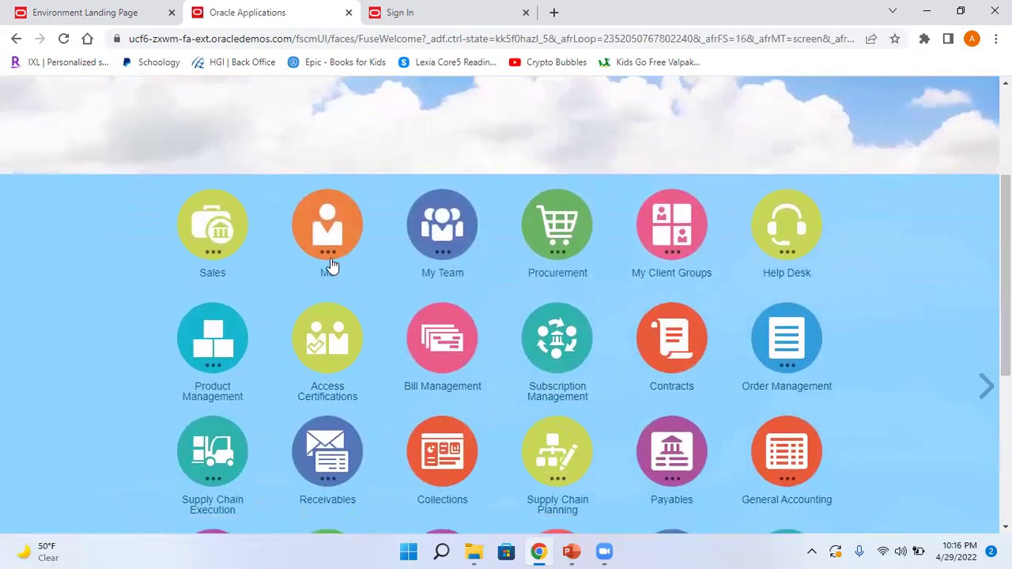
{"action": "left_click", "coordinate": [224, 225]}
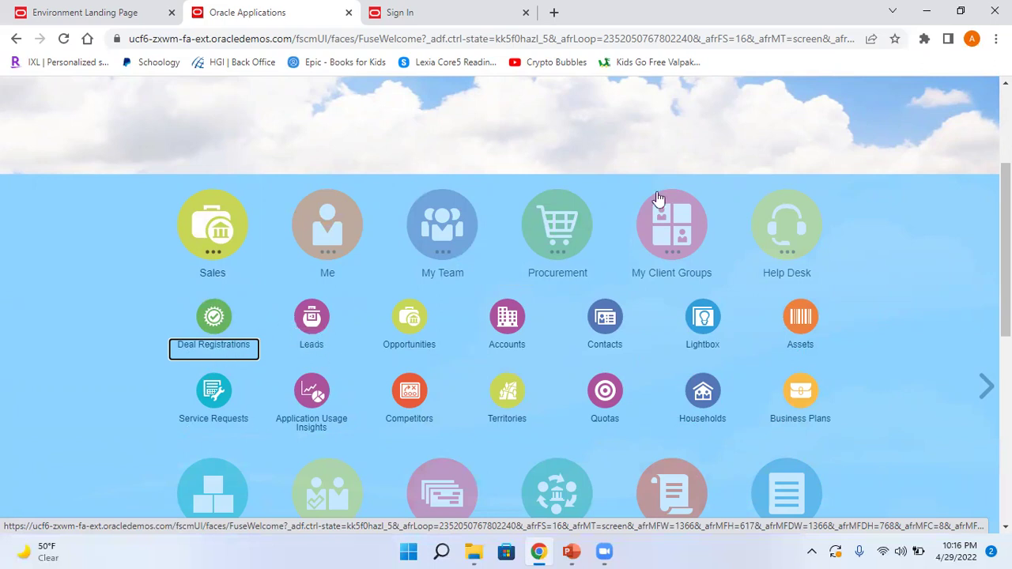
Open Personalize Springboard and cancel without making changes.
{"action": "scroll", "coordinate": [1006, 237], "scroll_direction": "up", "scroll_amount": 3}
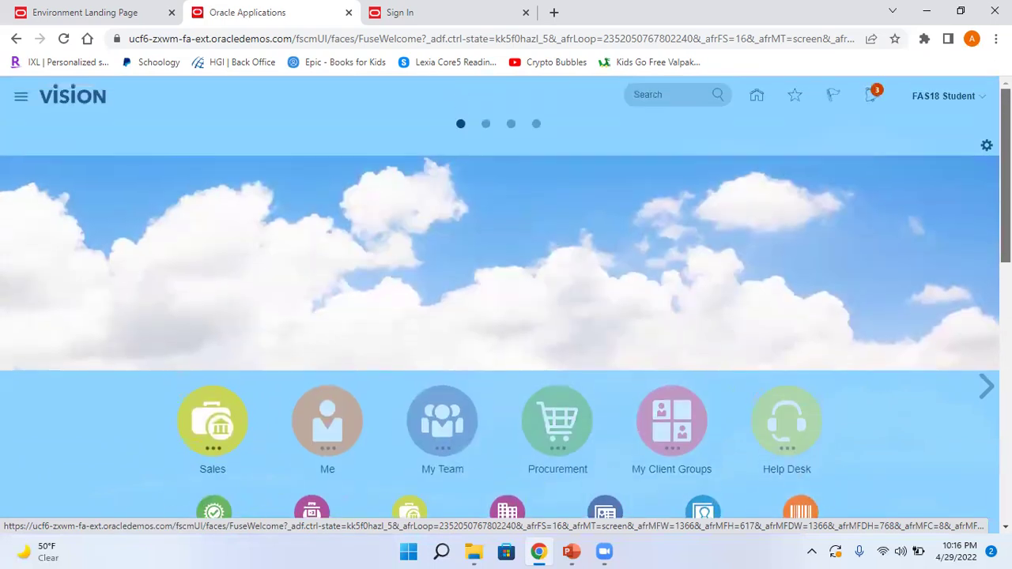
{"action": "left_click", "coordinate": [987, 149]}
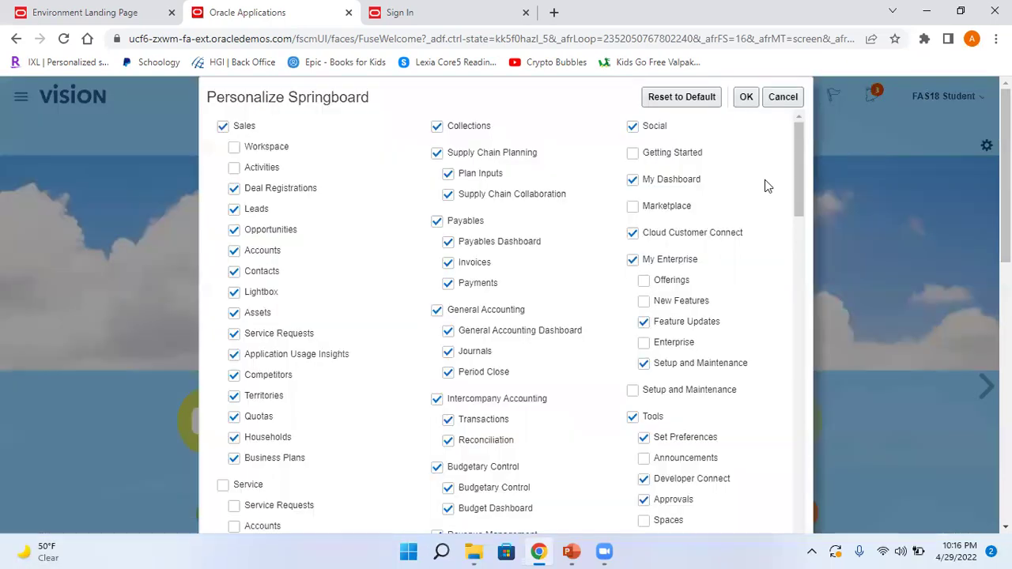
{"action": "left_click", "coordinate": [781, 97]}
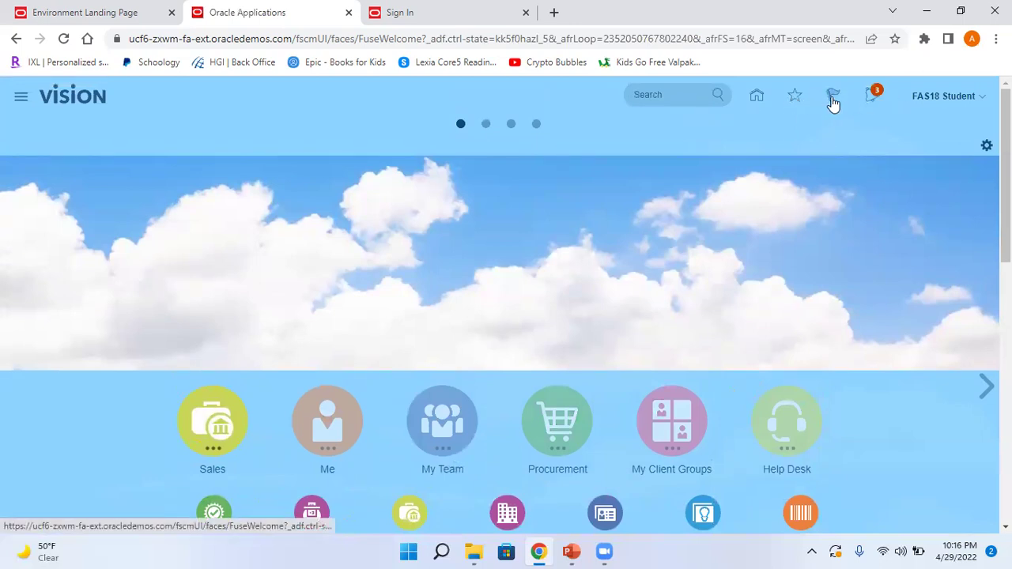
Go to Setup and Maintenance from the user's Settings and Actions menu.
{"action": "left_click", "coordinate": [963, 105]}
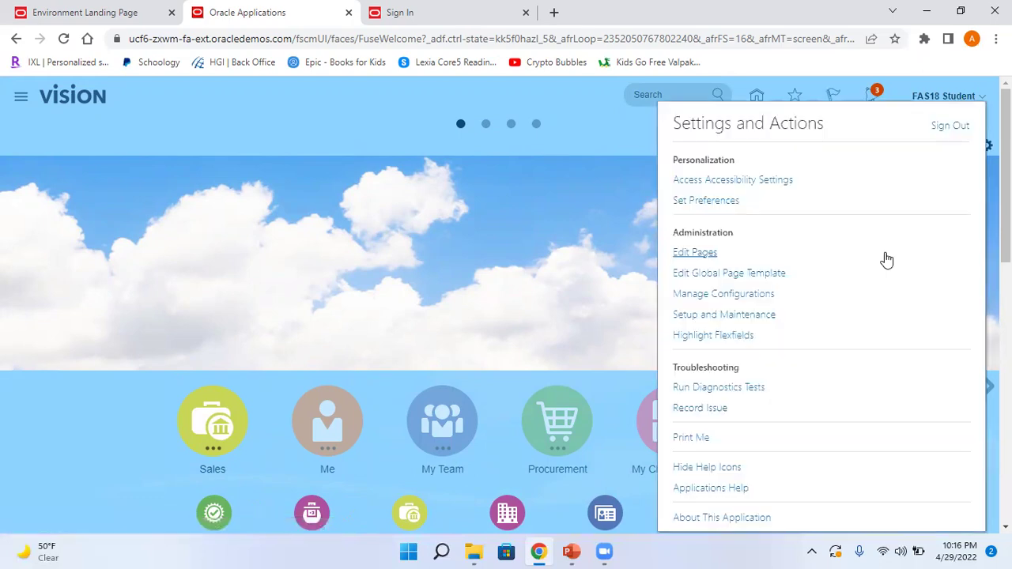
{"action": "left_click", "coordinate": [766, 318]}
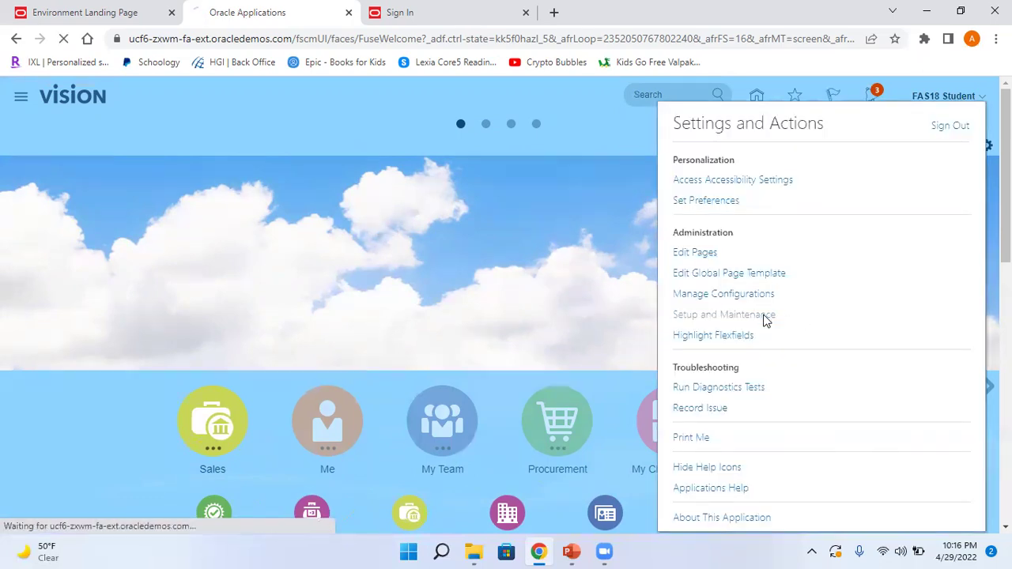